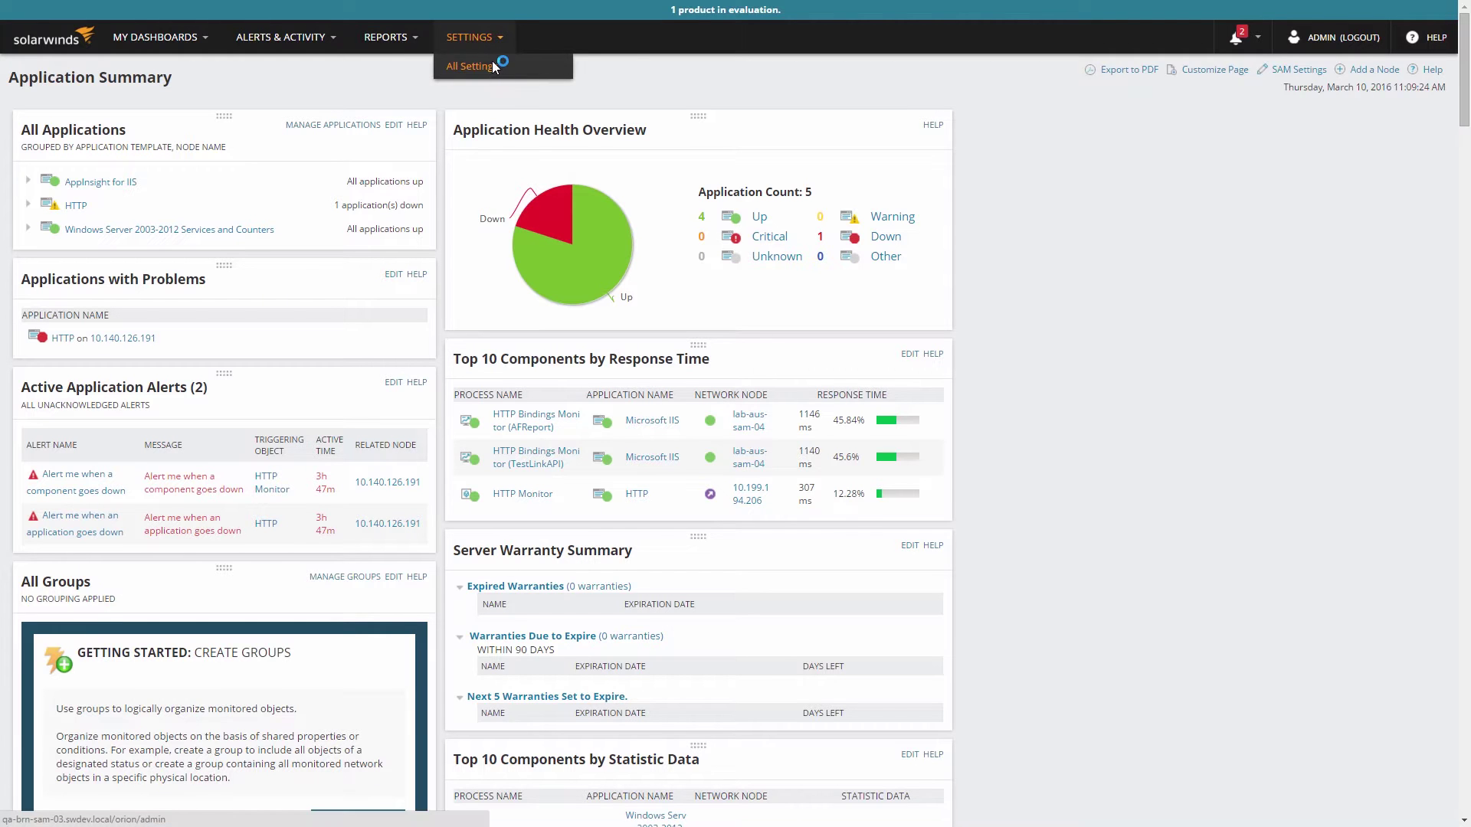
# - Go through All Settings and SAM Settings to the Manage Templates page listing 227 templates
pyautogui.click(493, 62)
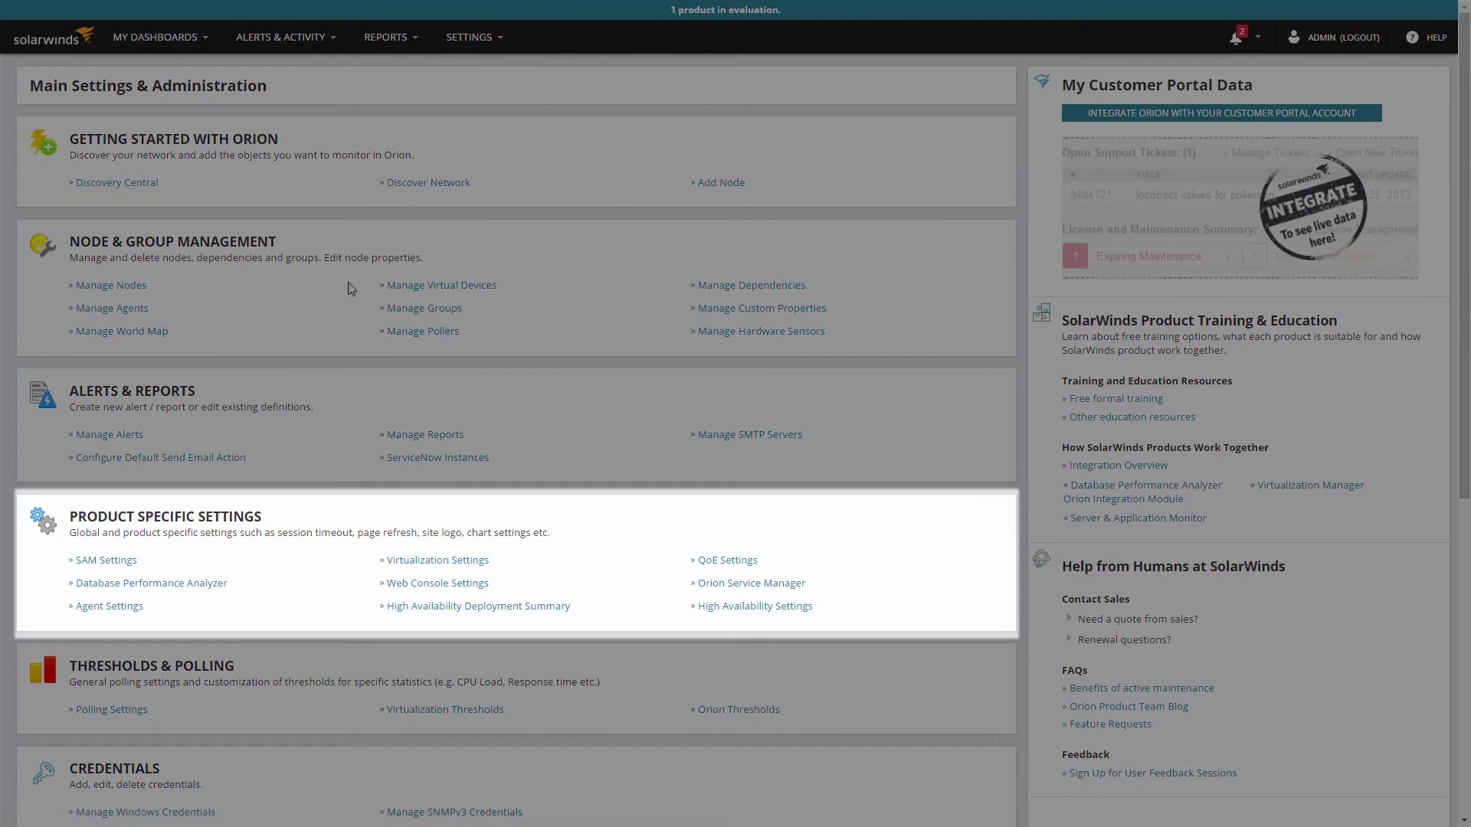
pyautogui.click(115, 563)
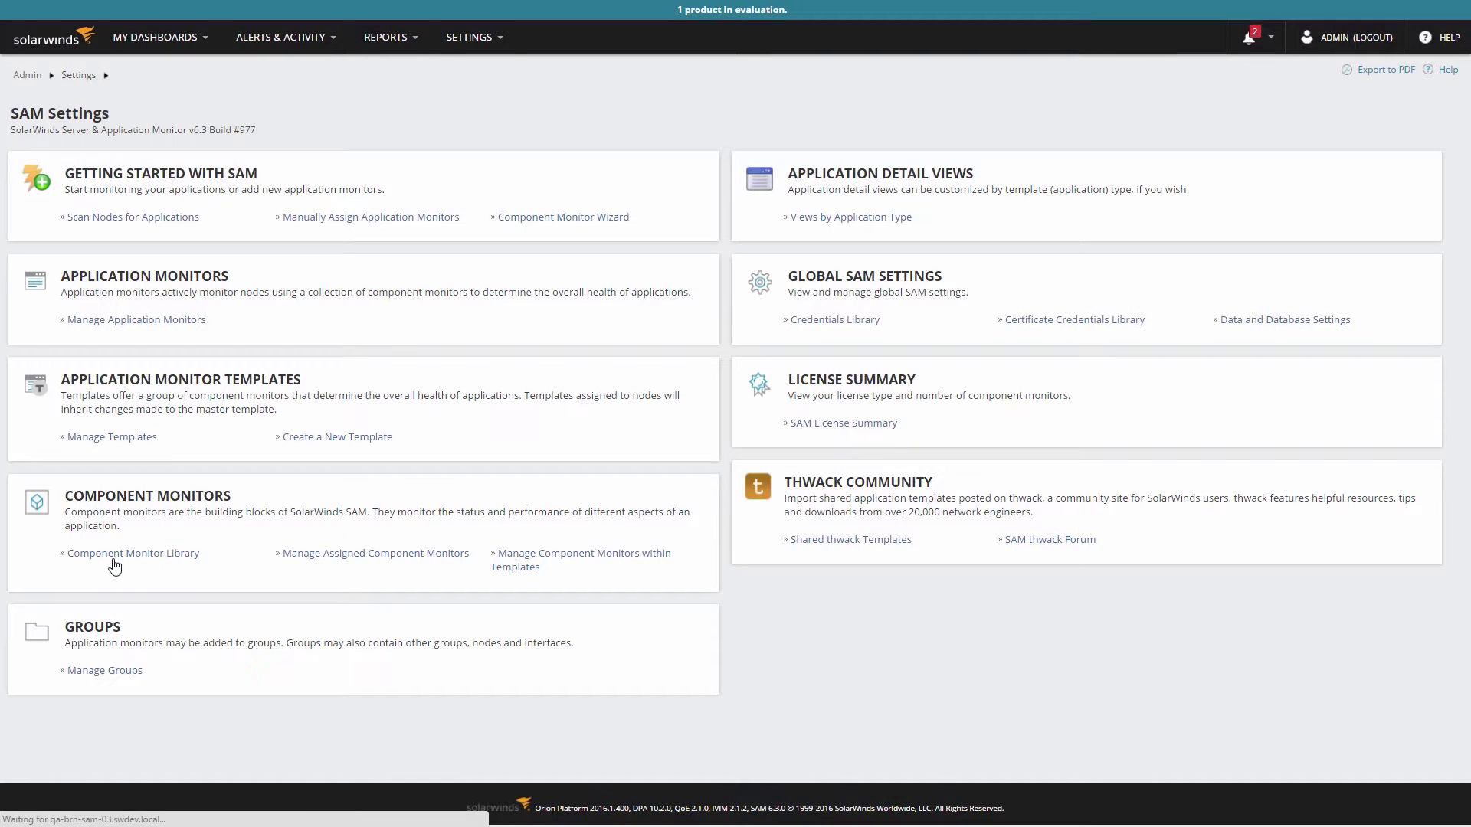
pyautogui.click(147, 442)
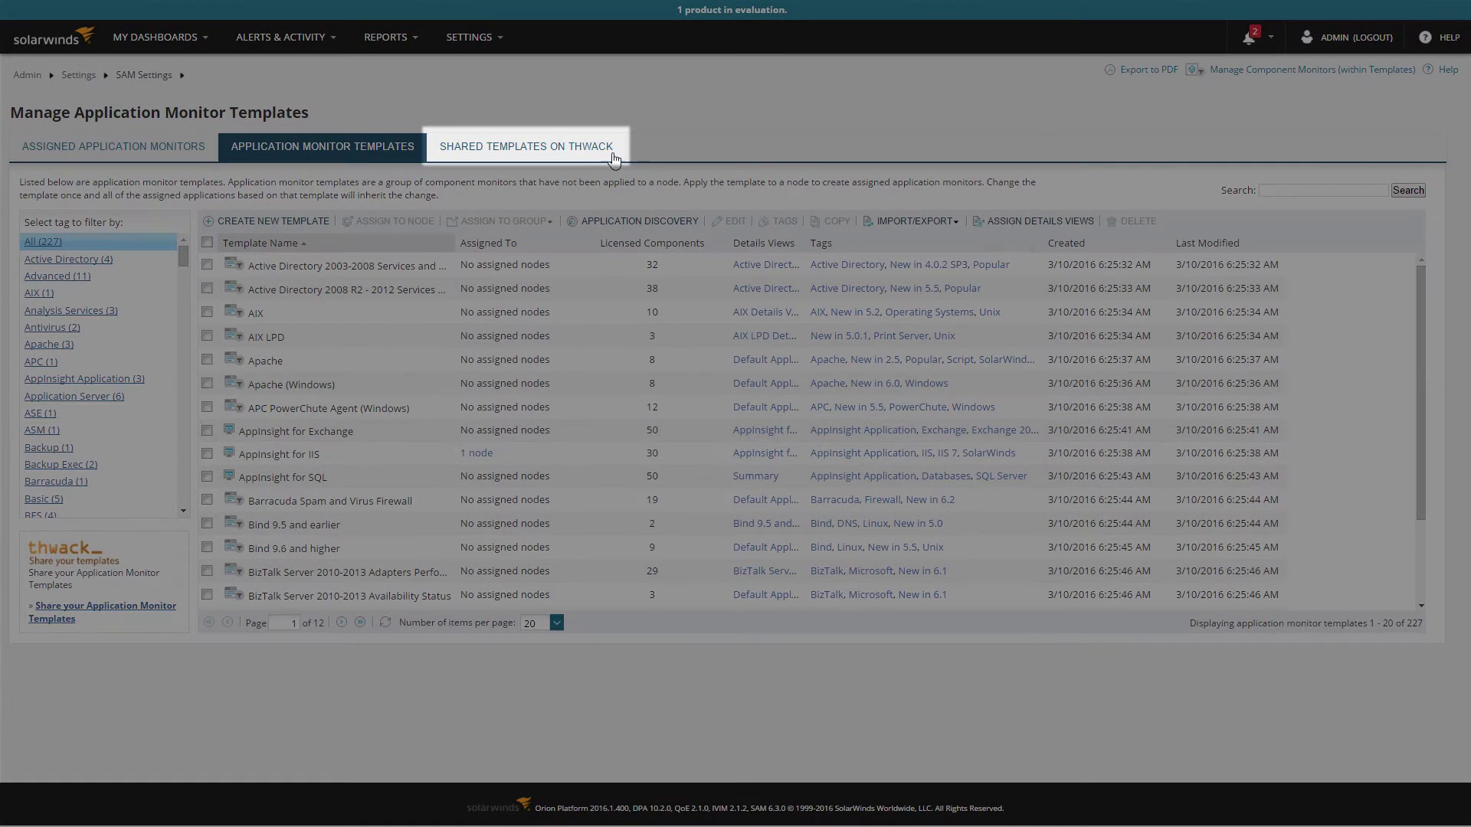
# - Switch to the Shared Templates on thwack tab to browse the 877 community templates
pyautogui.click(598, 147)
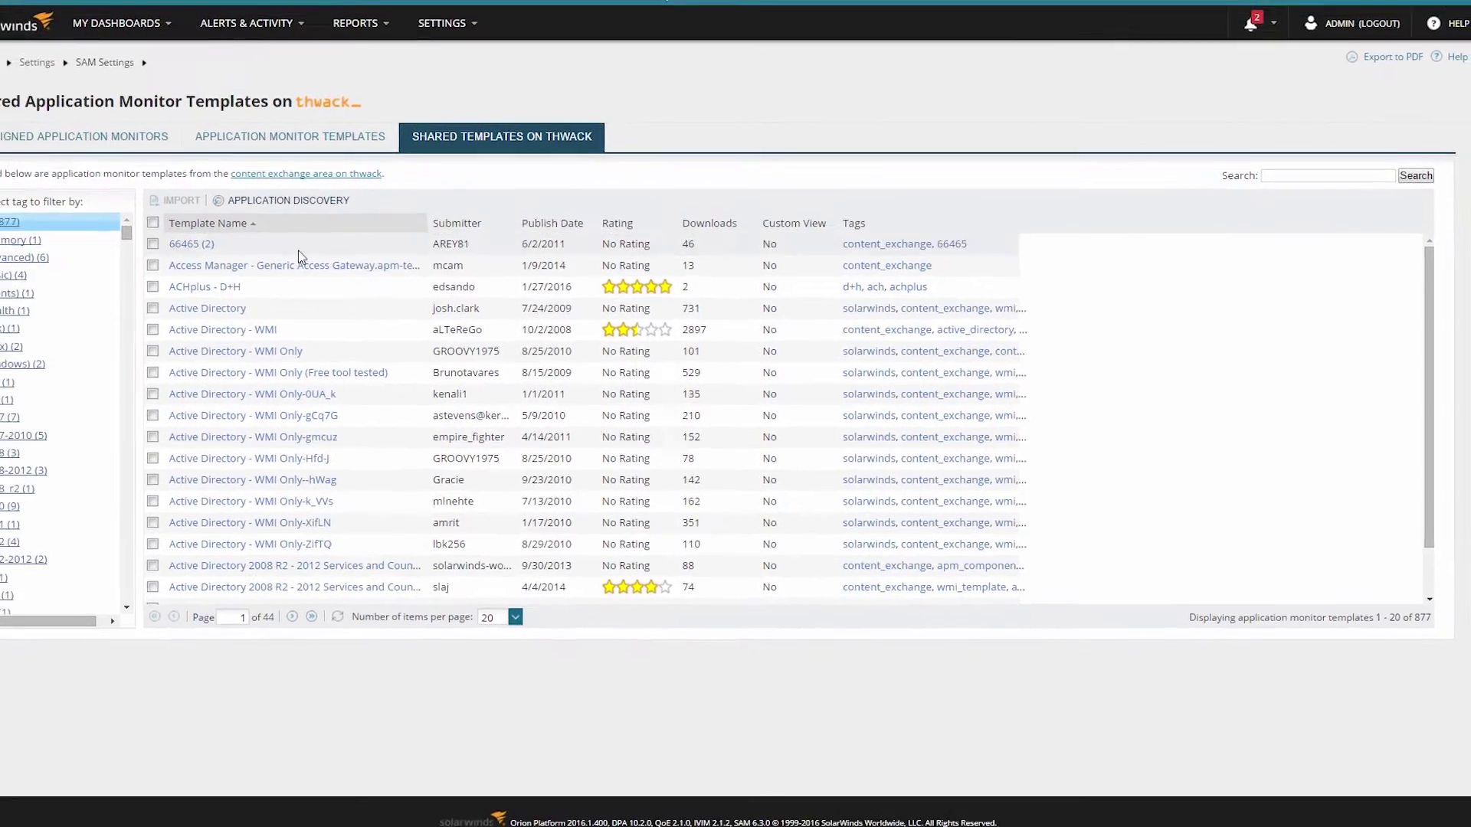
# - Import the Active Directory - WMI template using thwack credentials, then view imported templates
pyautogui.click(189, 333)
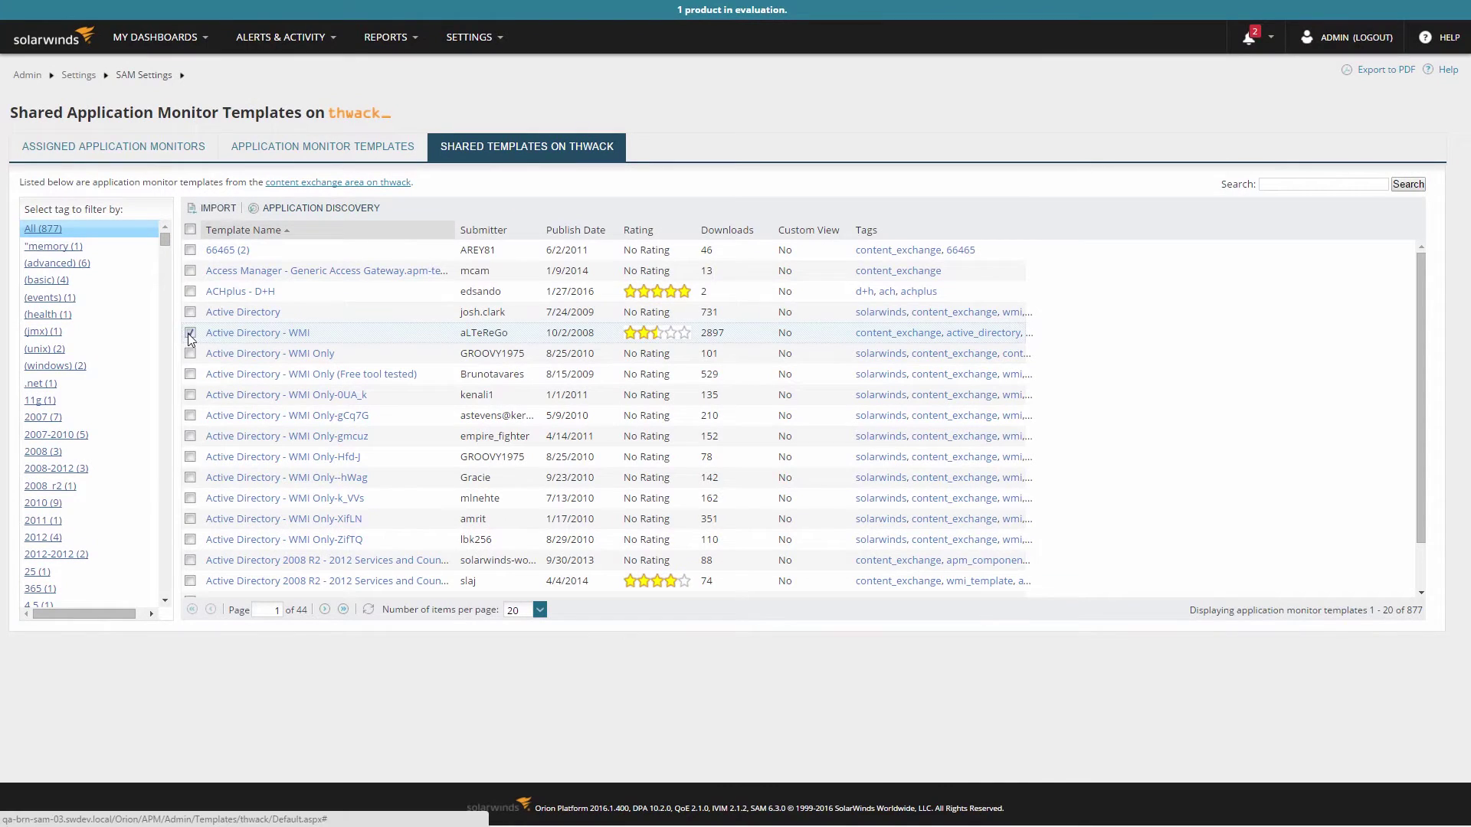
pyautogui.click(216, 210)
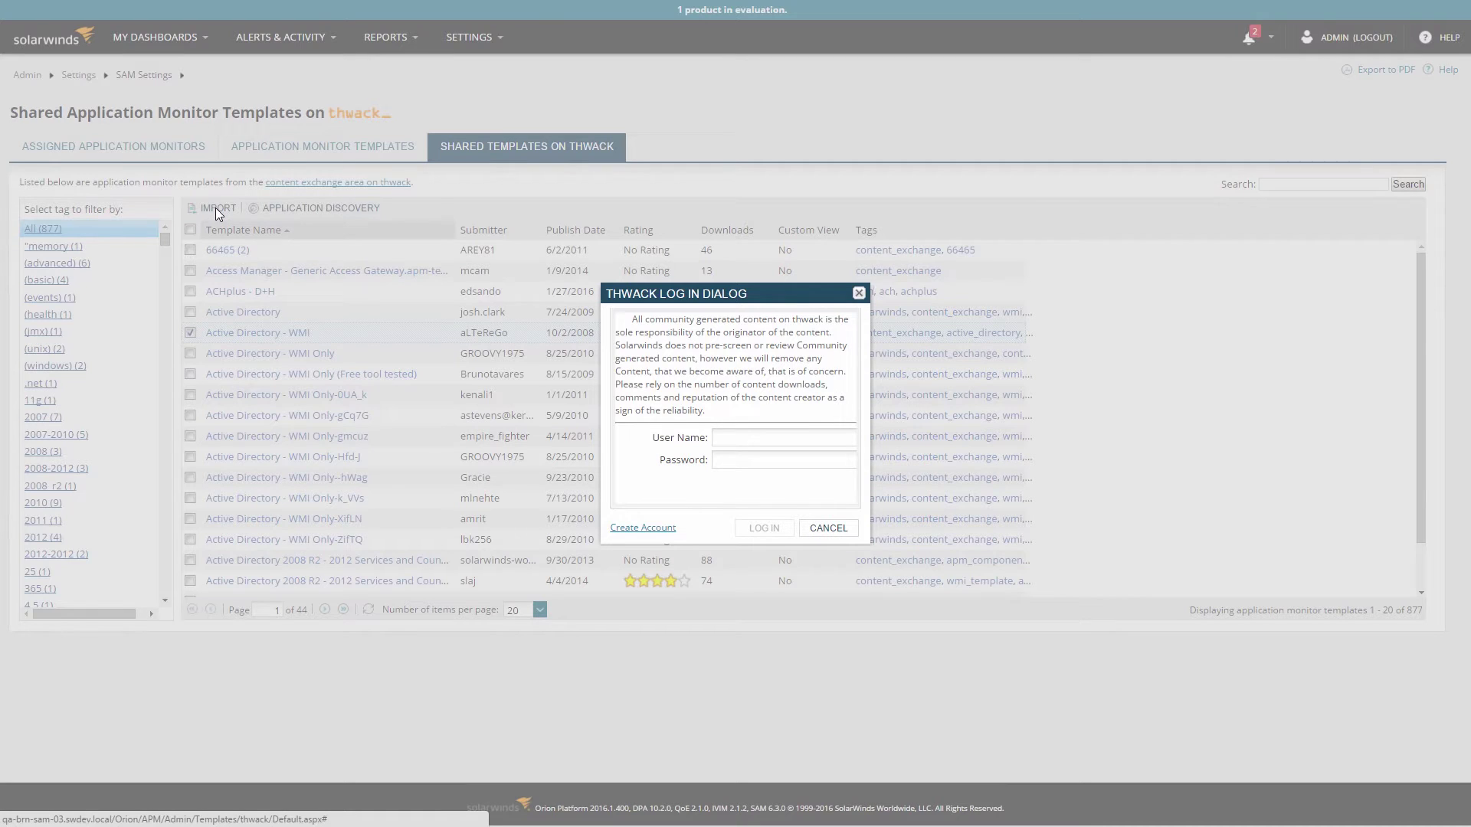
pyautogui.click(728, 437)
pyautogui.write('username')
pyautogui.press('Tab')
pyautogui.write('password')
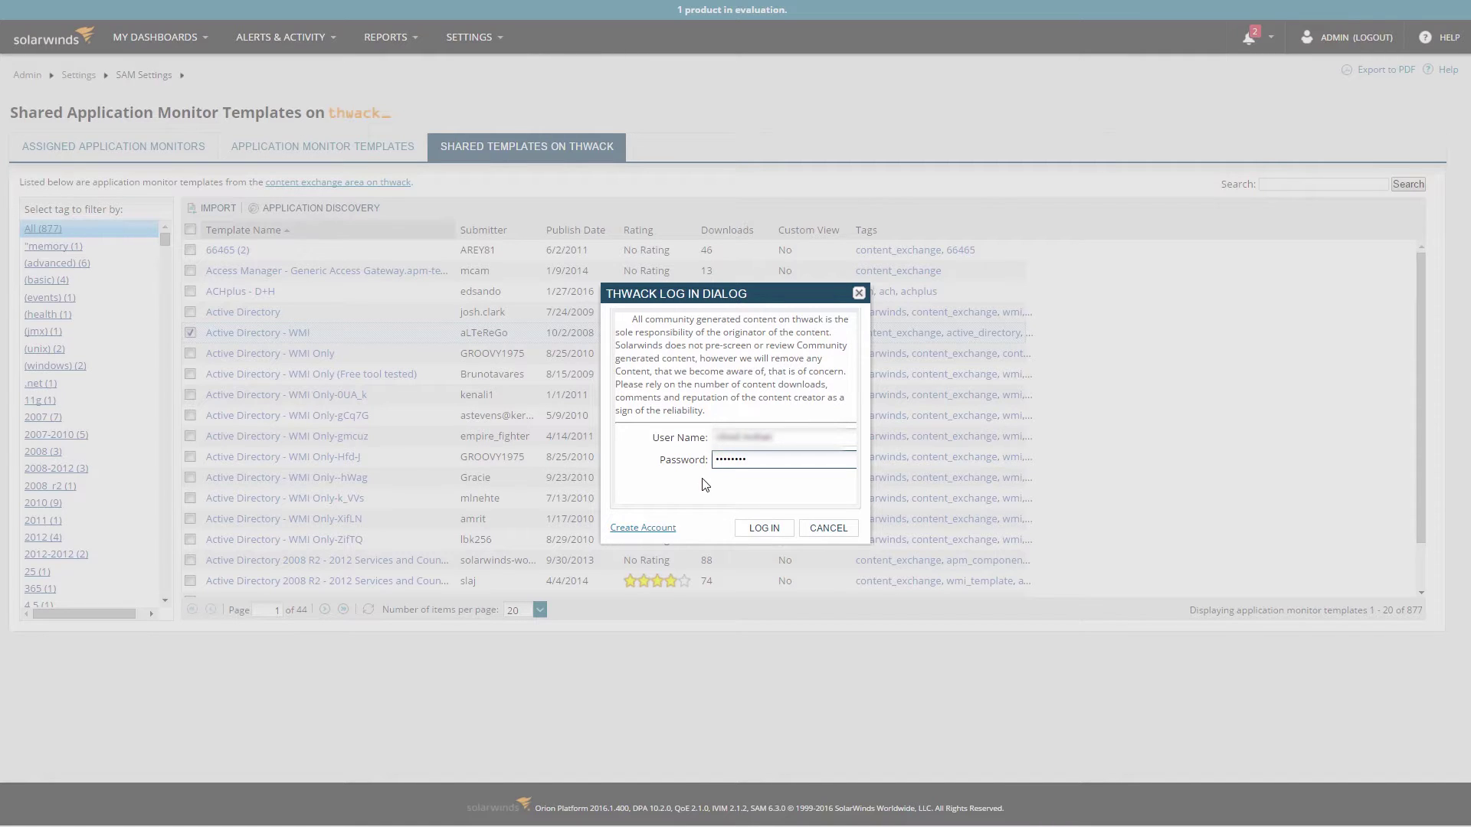
pyautogui.click(755, 528)
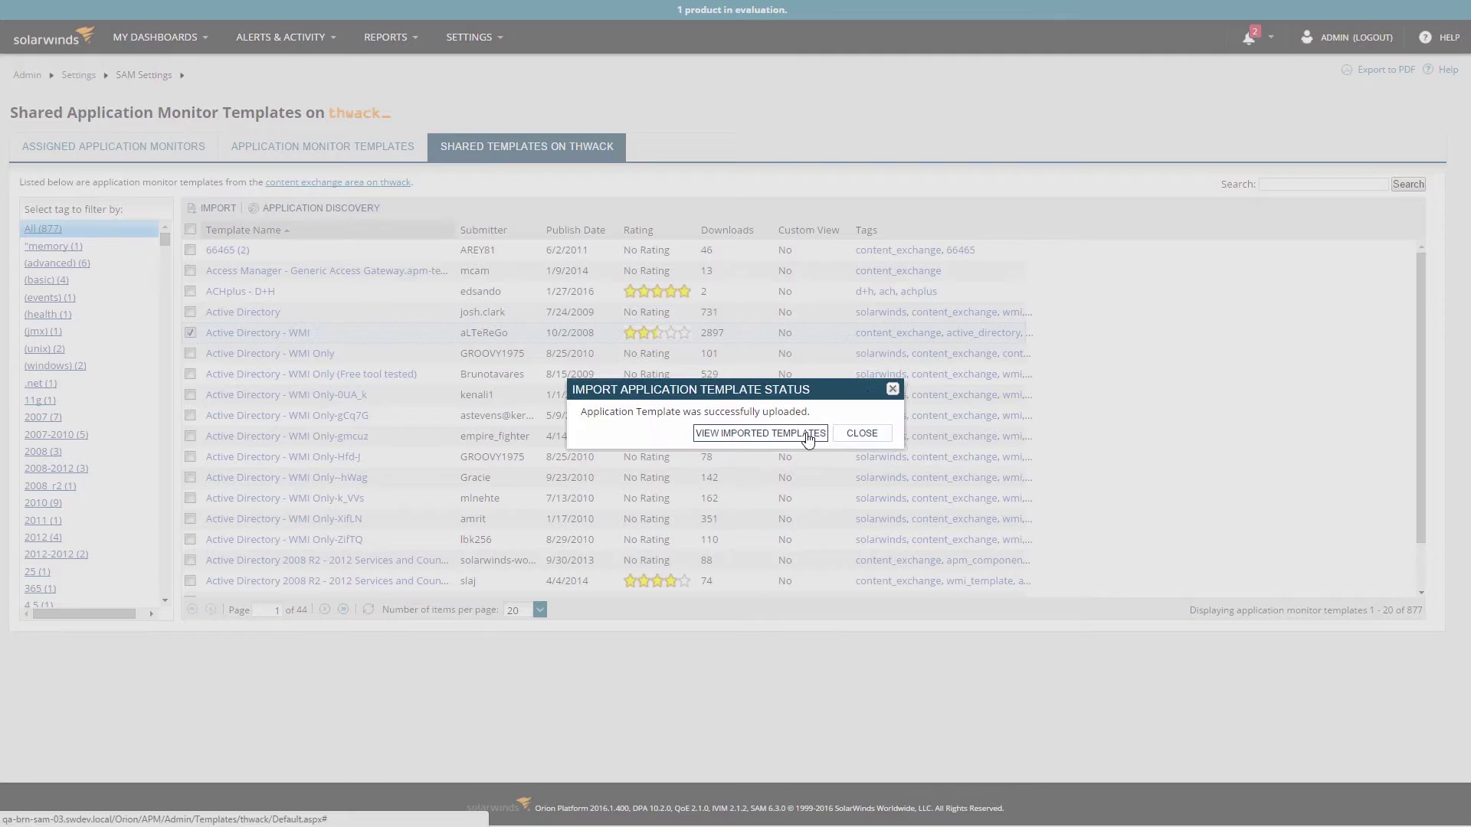
pyautogui.click(807, 437)
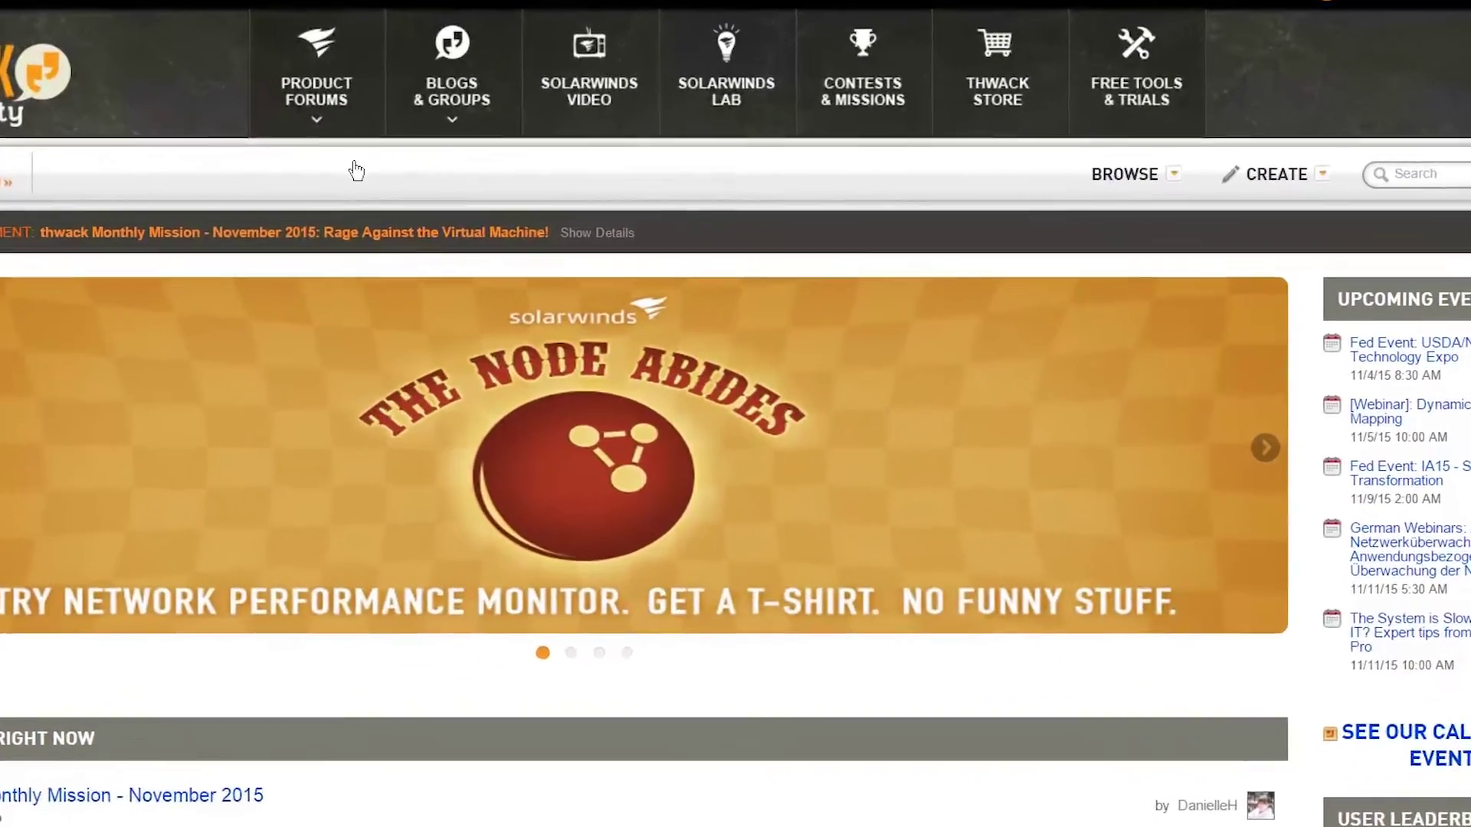
# - Go to the Server & Application Monitor forum's Content Exchange on thwack
pyautogui.click(409, 113)
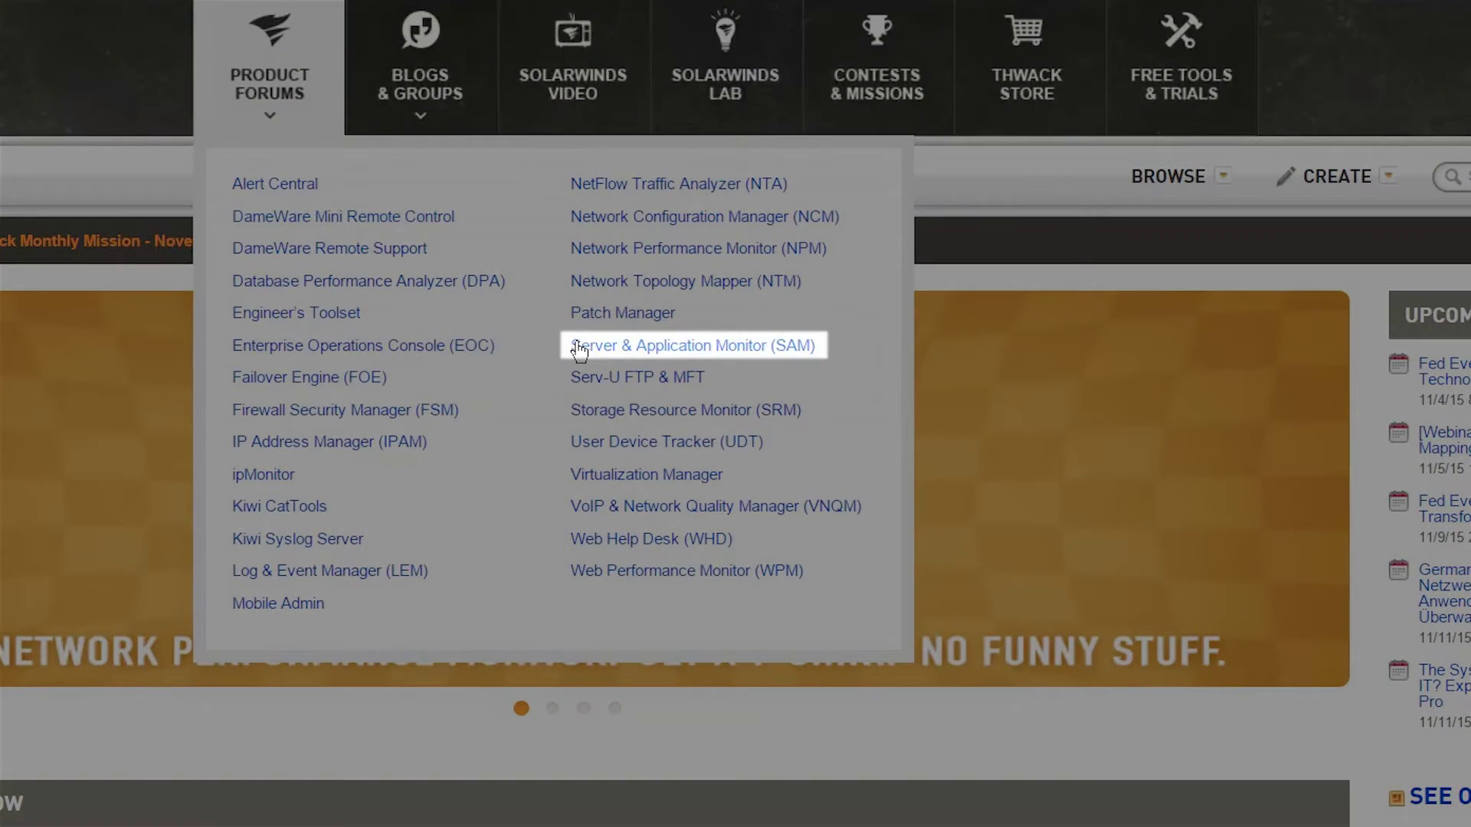
pyautogui.click(578, 348)
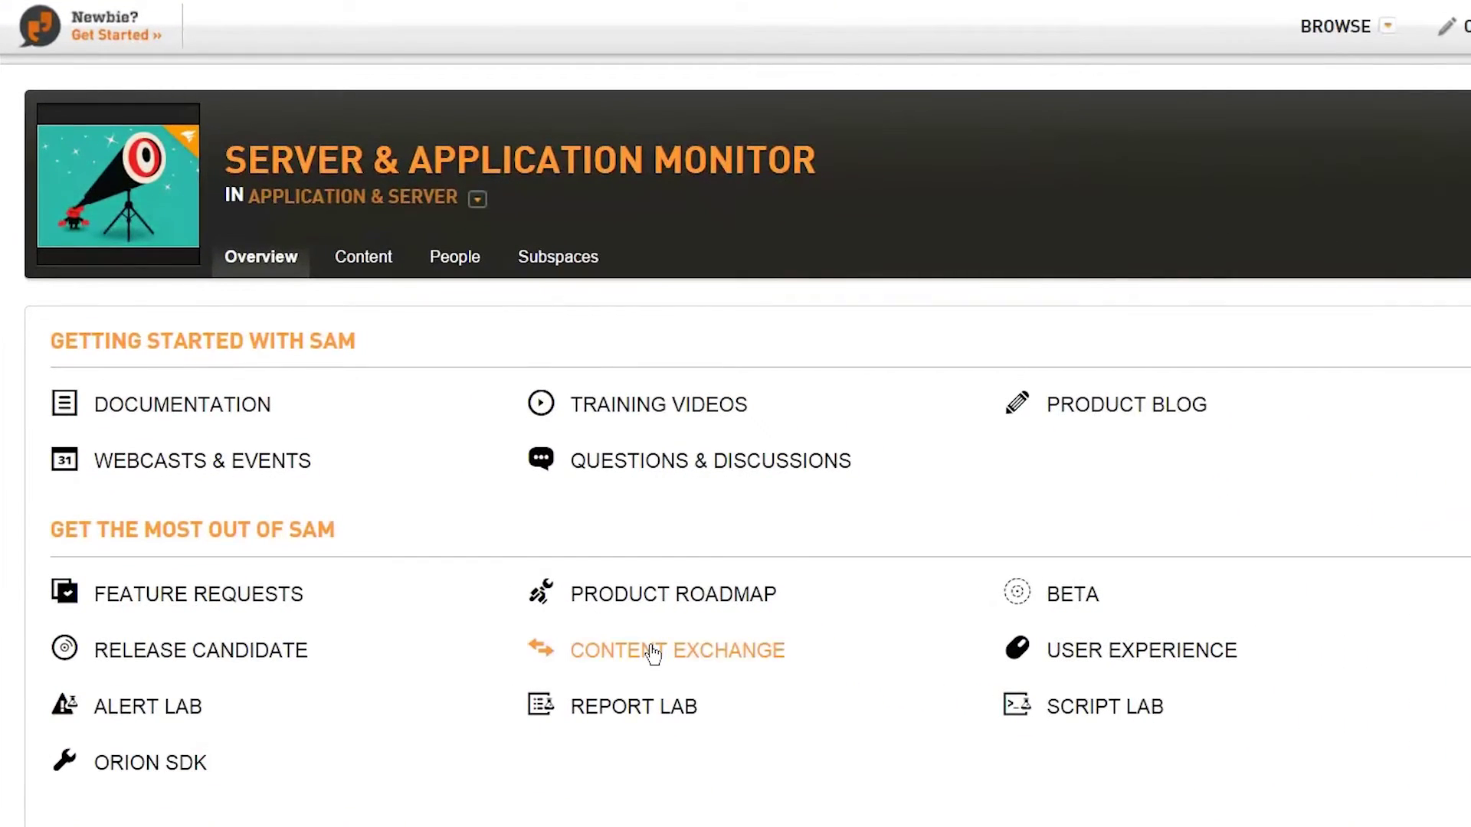
pyautogui.click(652, 652)
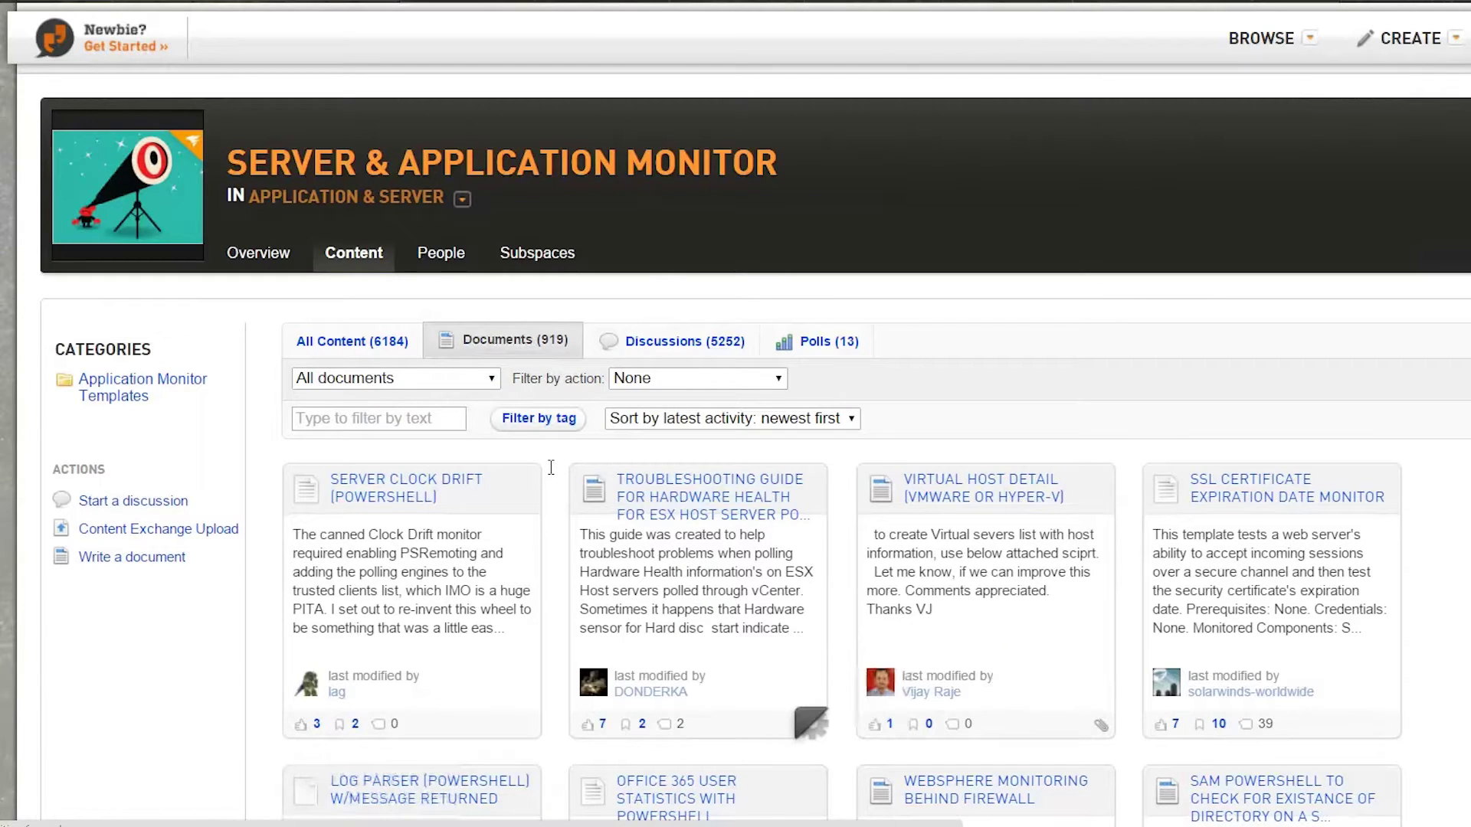
# - Filter the documents by 'unix' and open the Linux-Unix File Count template document
pyautogui.click(437, 420)
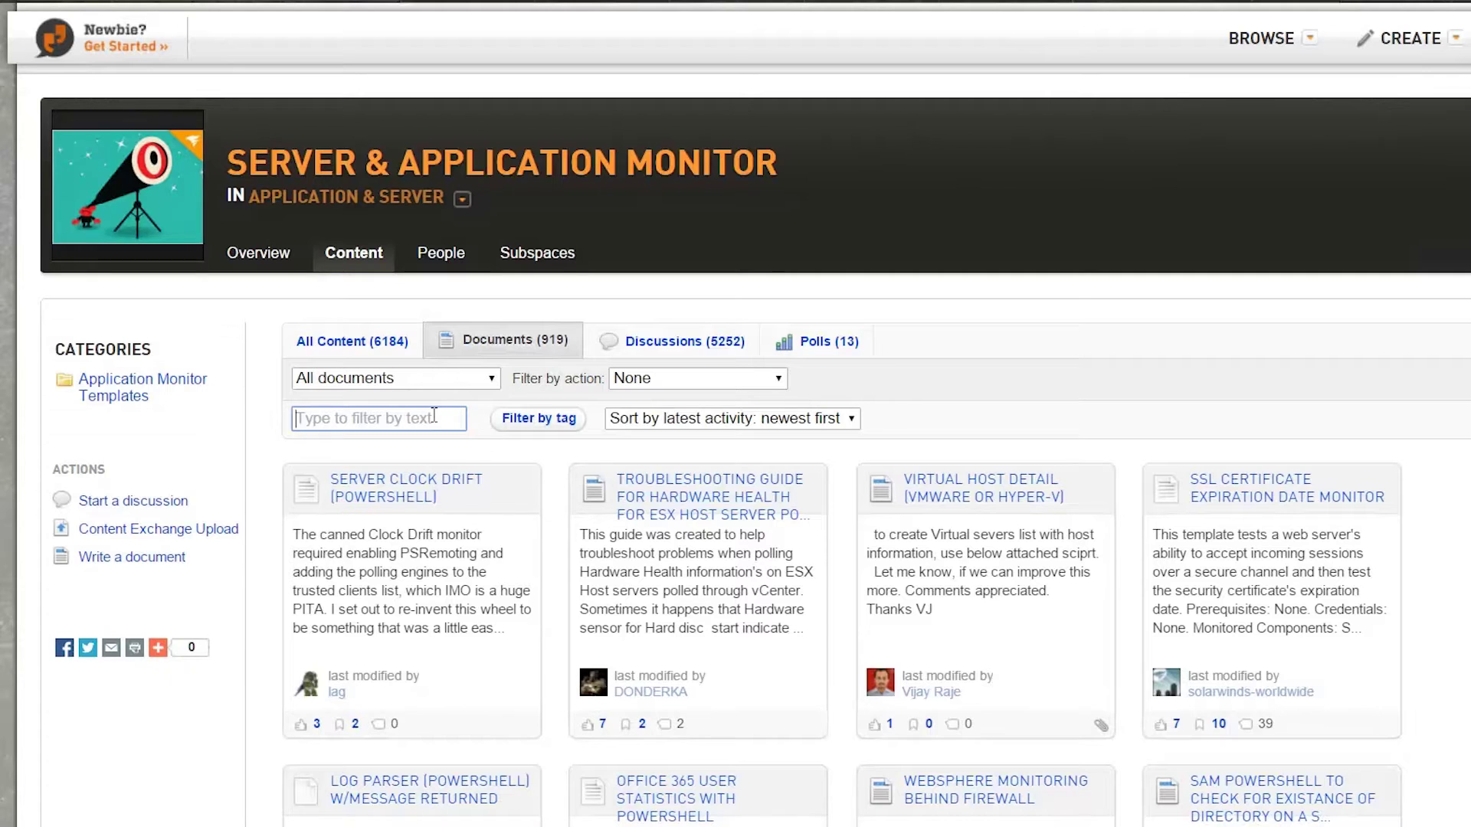
pyautogui.write('unix')
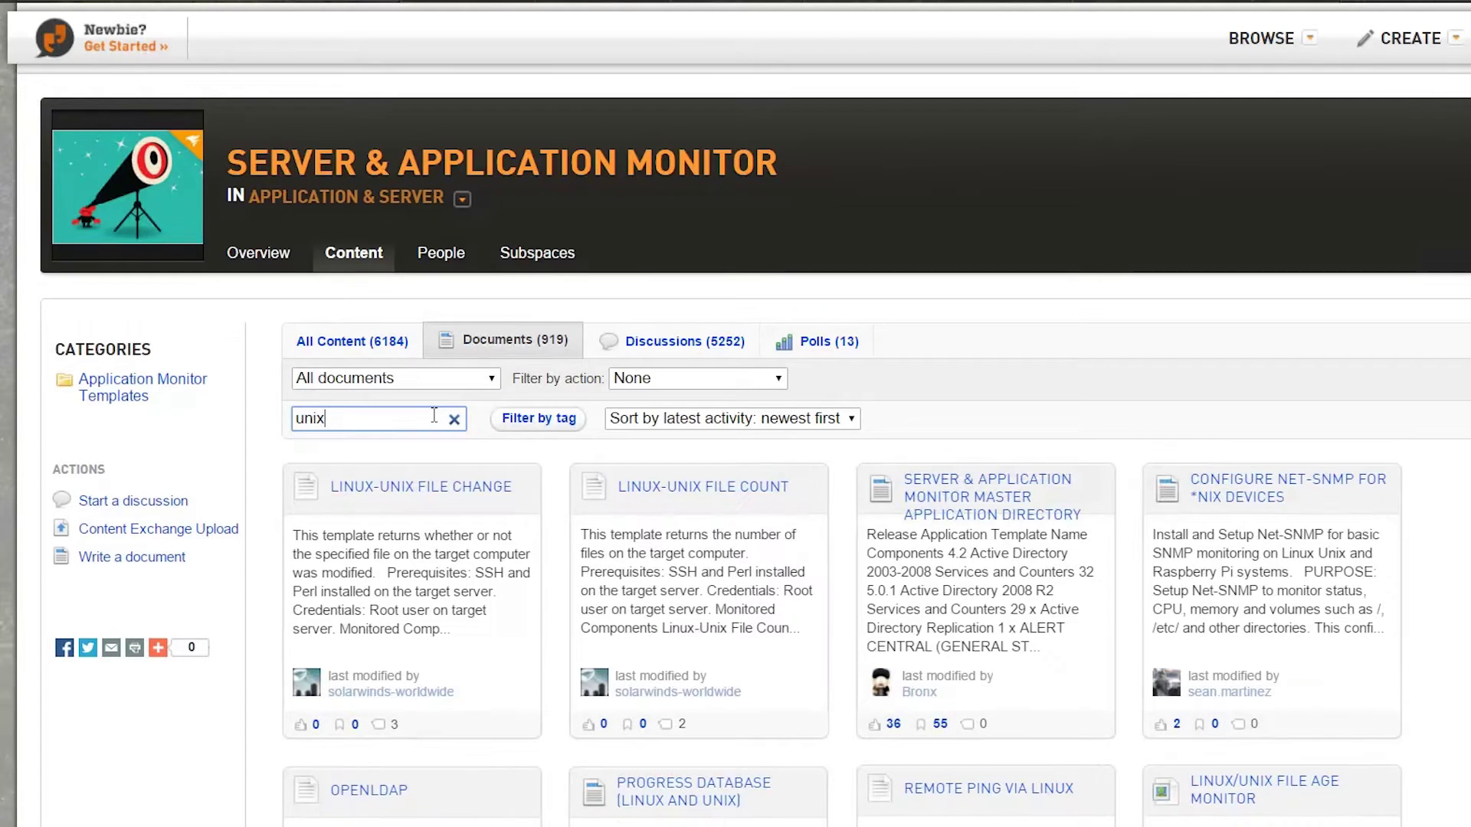
pyautogui.click(677, 490)
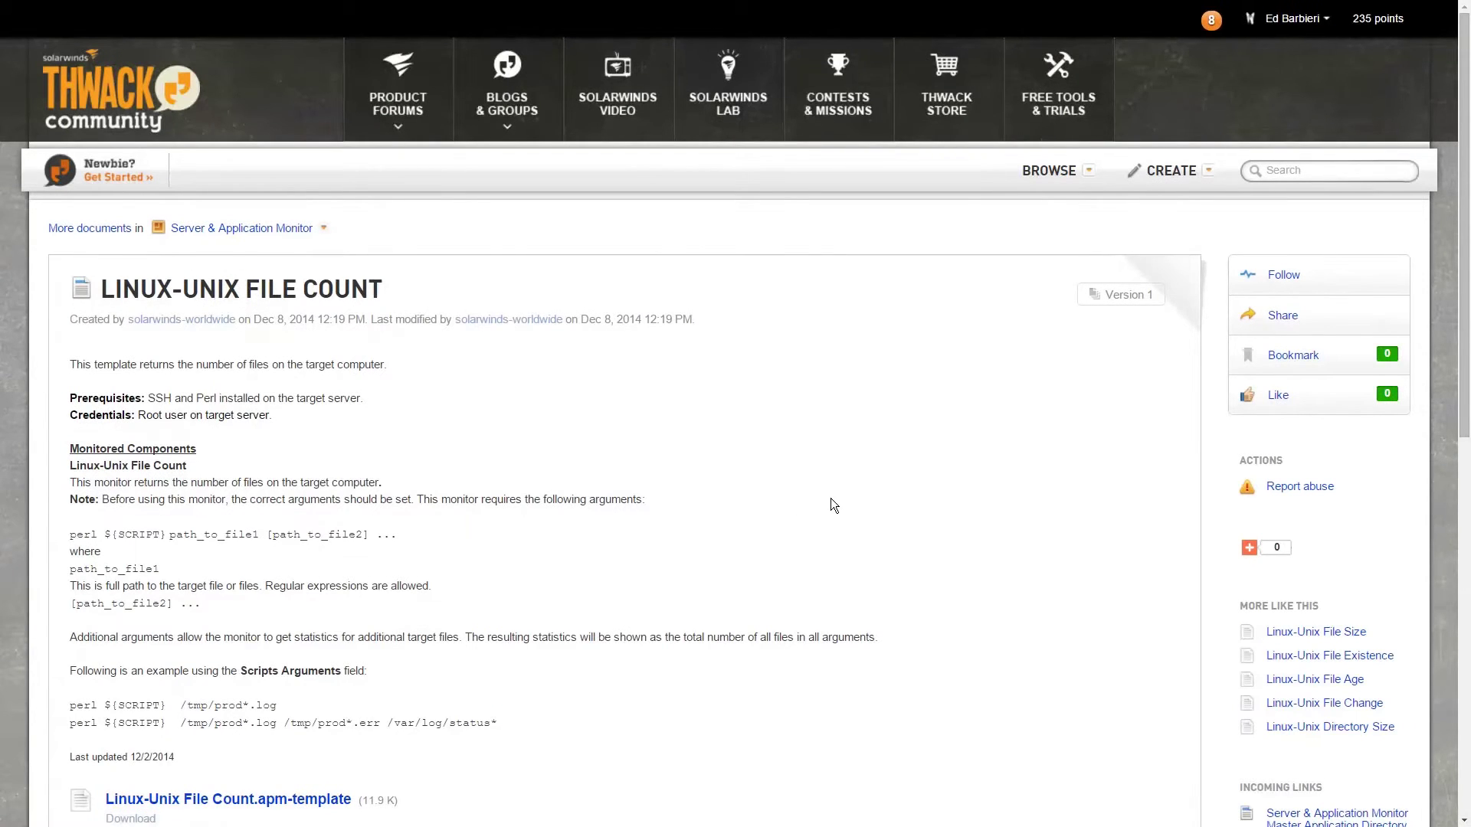
pyautogui.scroll(-1, 831, 502)
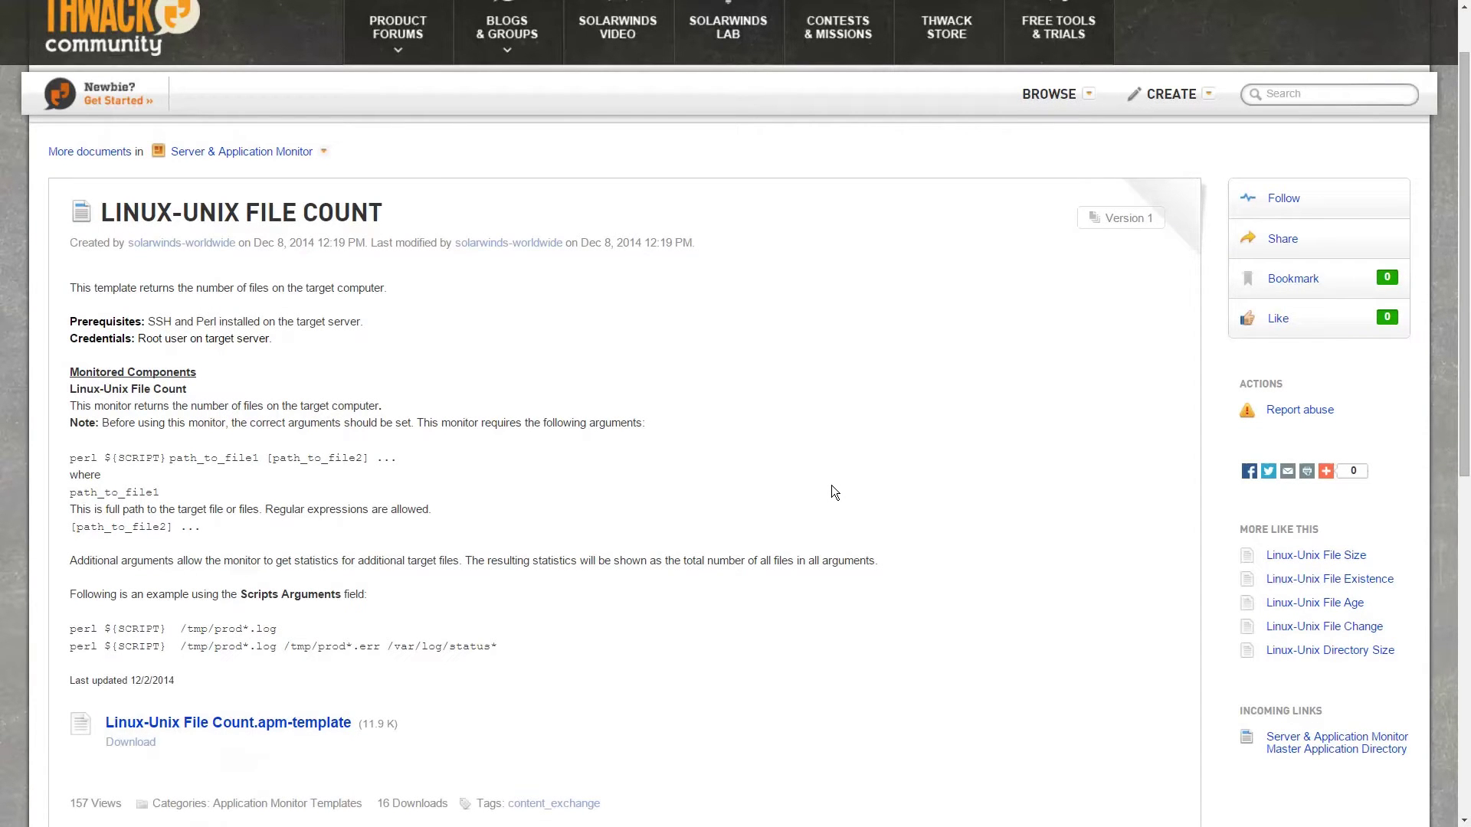
# - Download the Linux-Unix File Count.apm-template file and import it into SAM from file
pyautogui.click(309, 723)
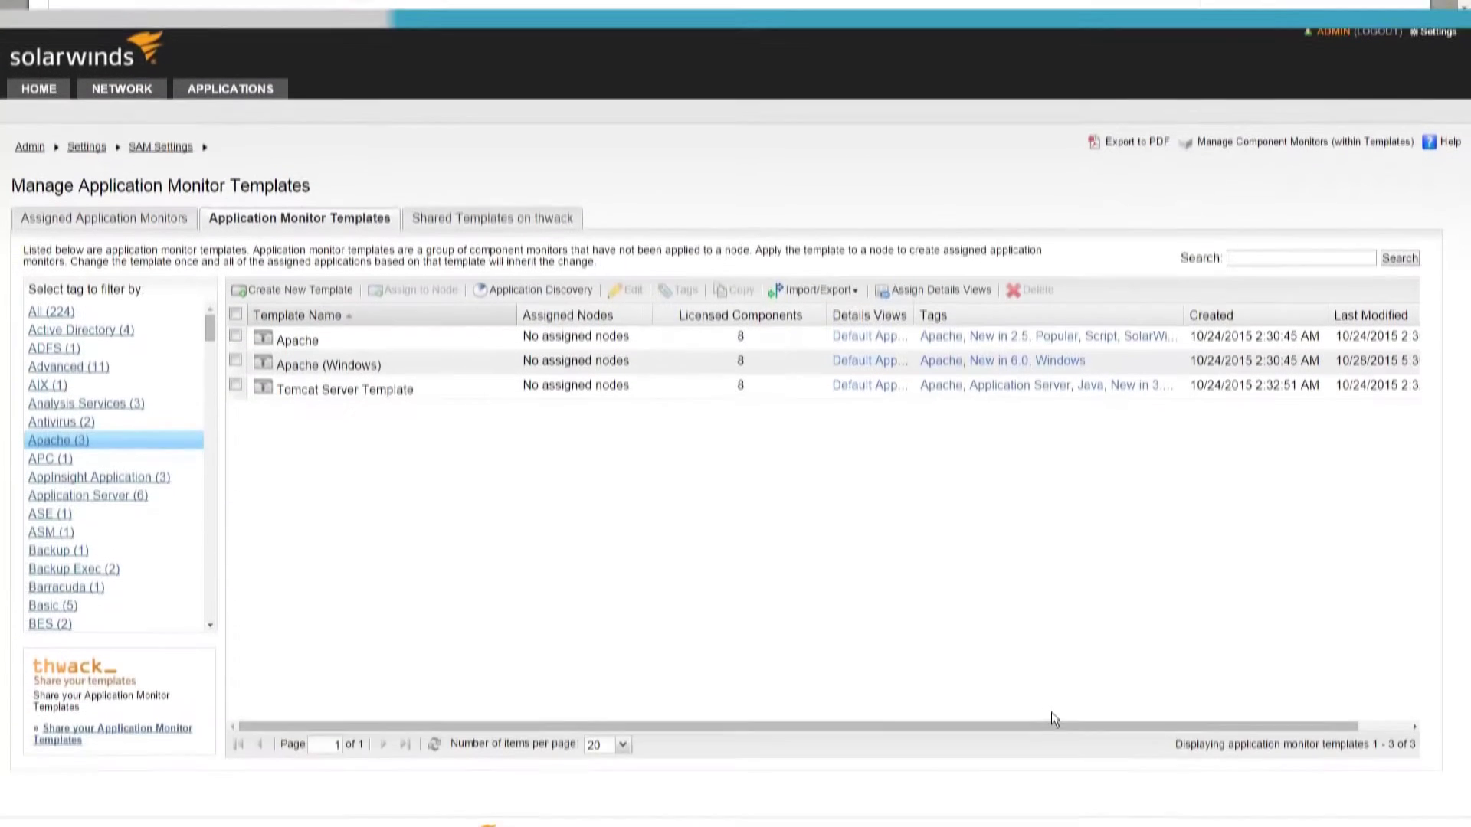
pyautogui.click(816, 289)
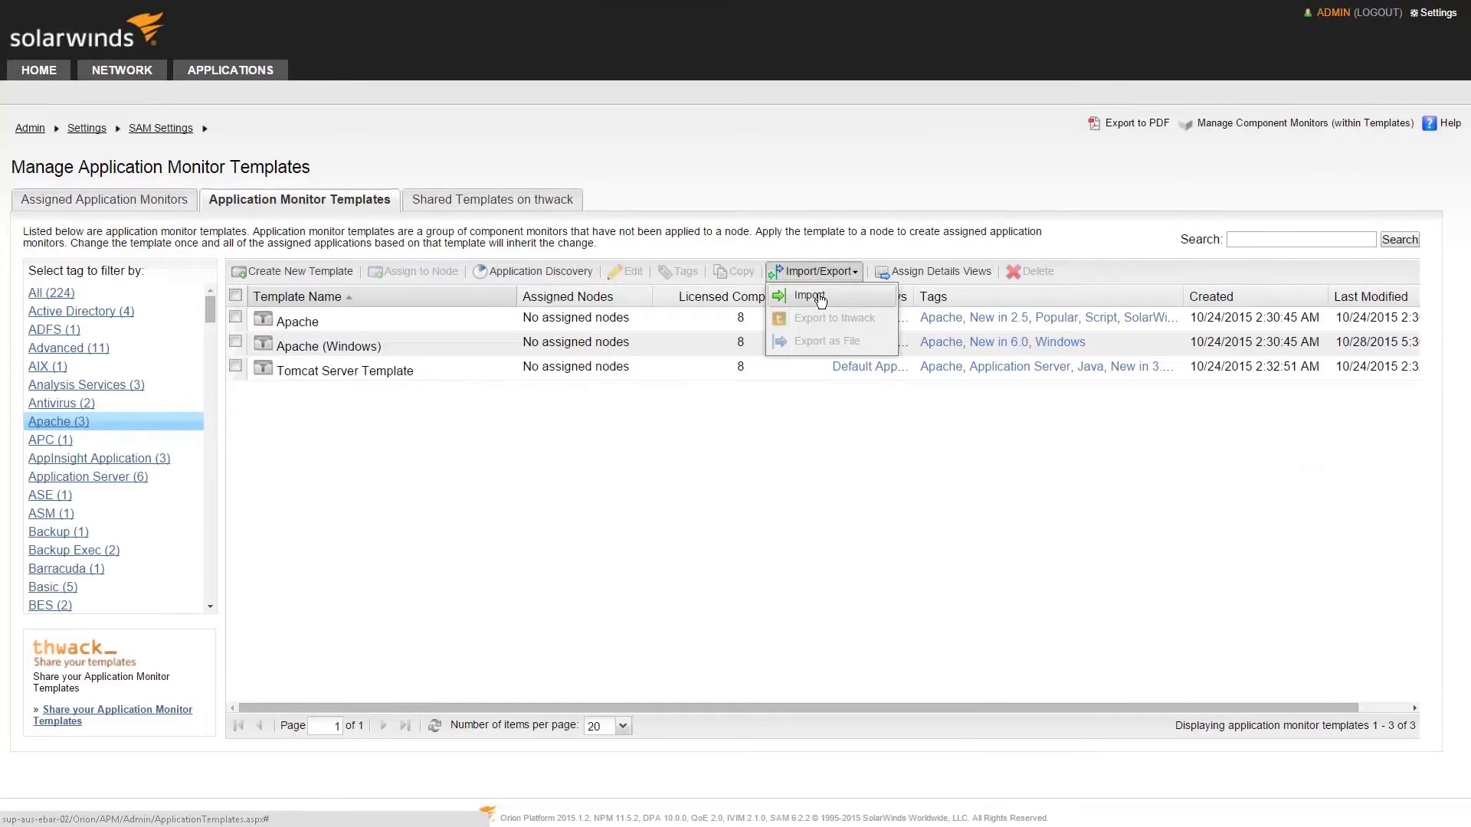
pyautogui.click(820, 299)
pyautogui.click(199, 132)
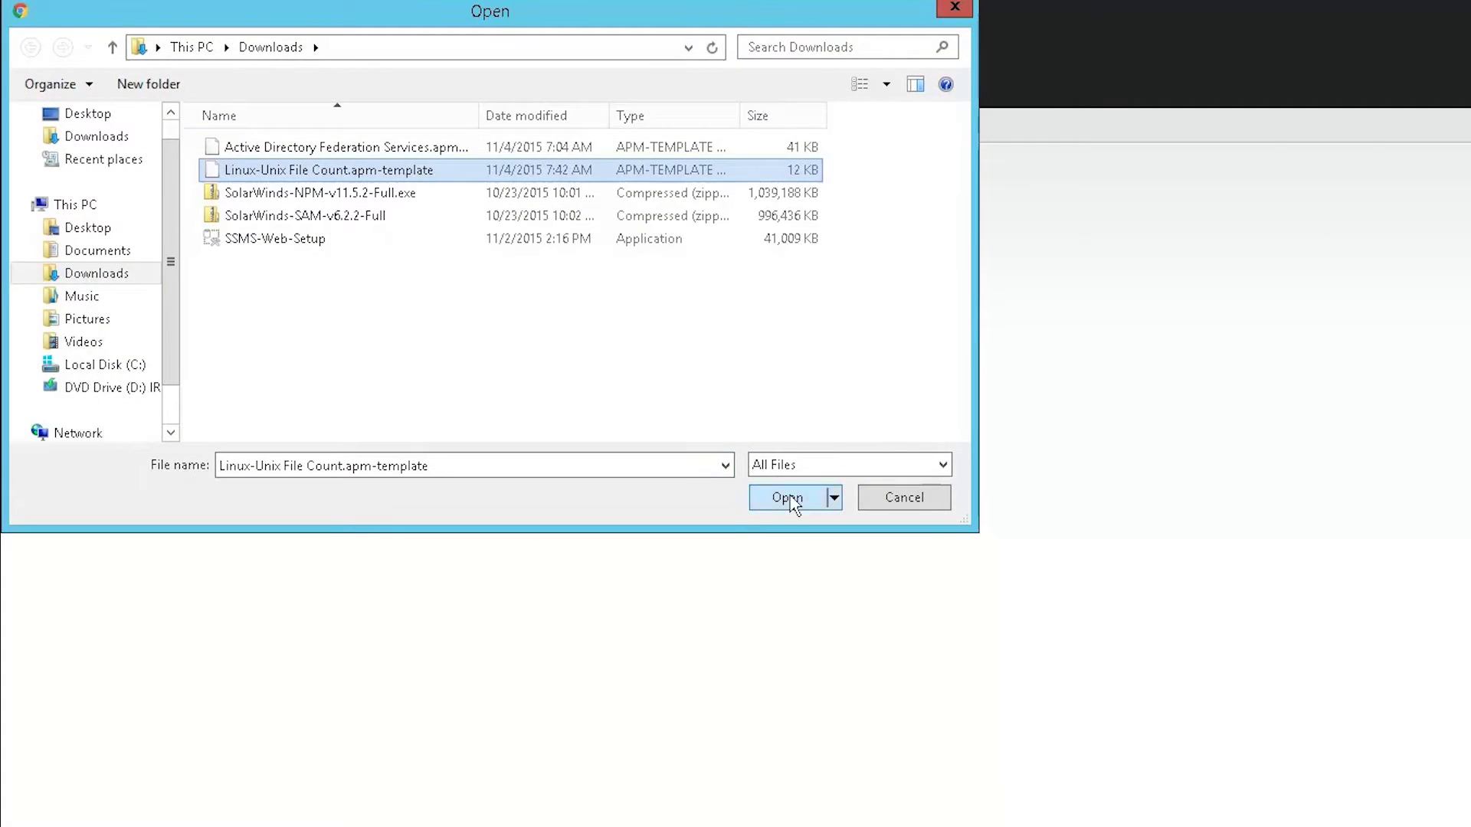
pyautogui.click(787, 498)
pyautogui.click(77, 349)
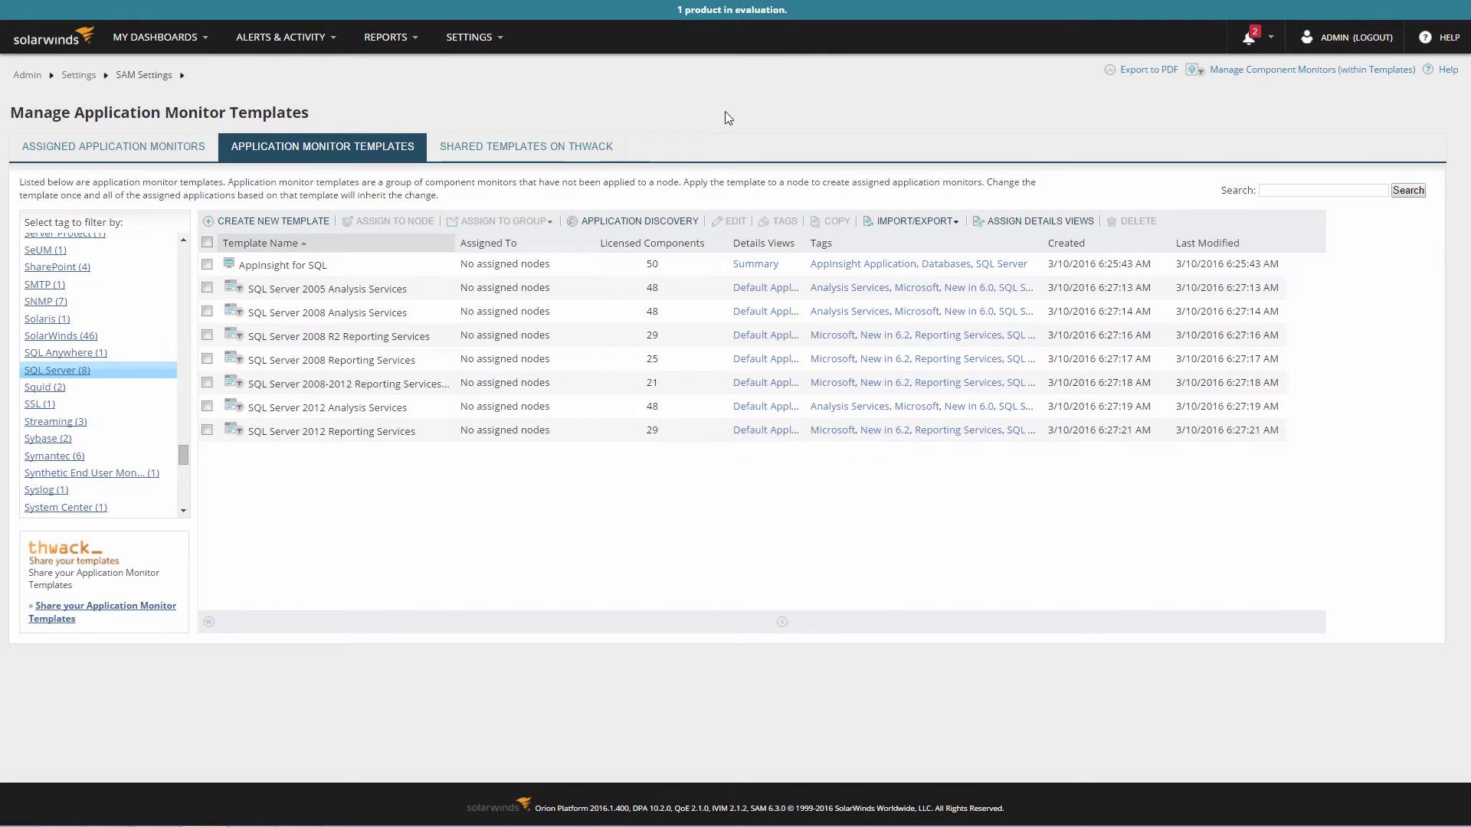
# - Assign the Reporting Services (Events) template to Windows node lab-aus-sam-04 and continue to credentials
pyautogui.click(207, 383)
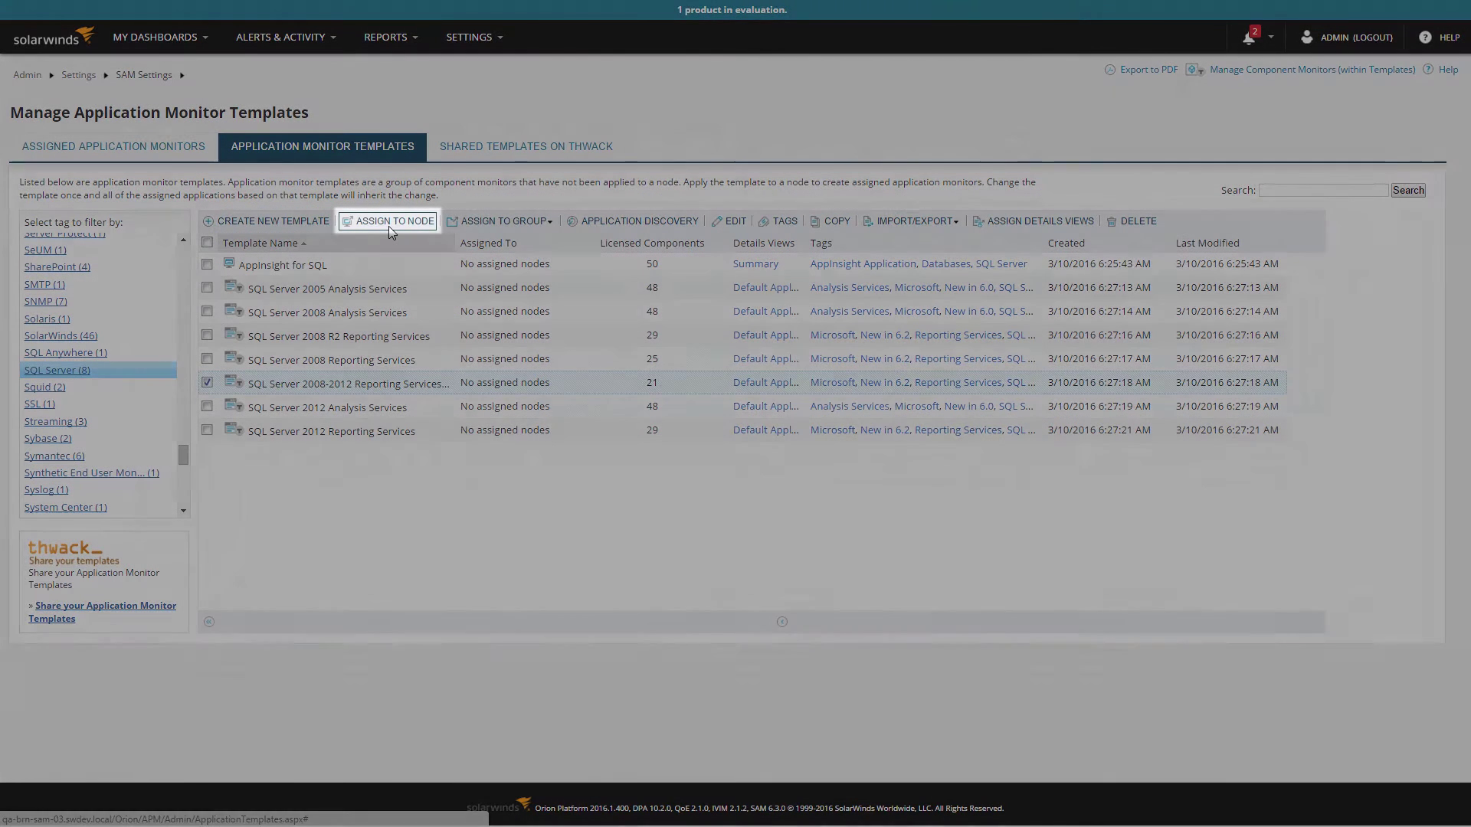
pyautogui.click(390, 231)
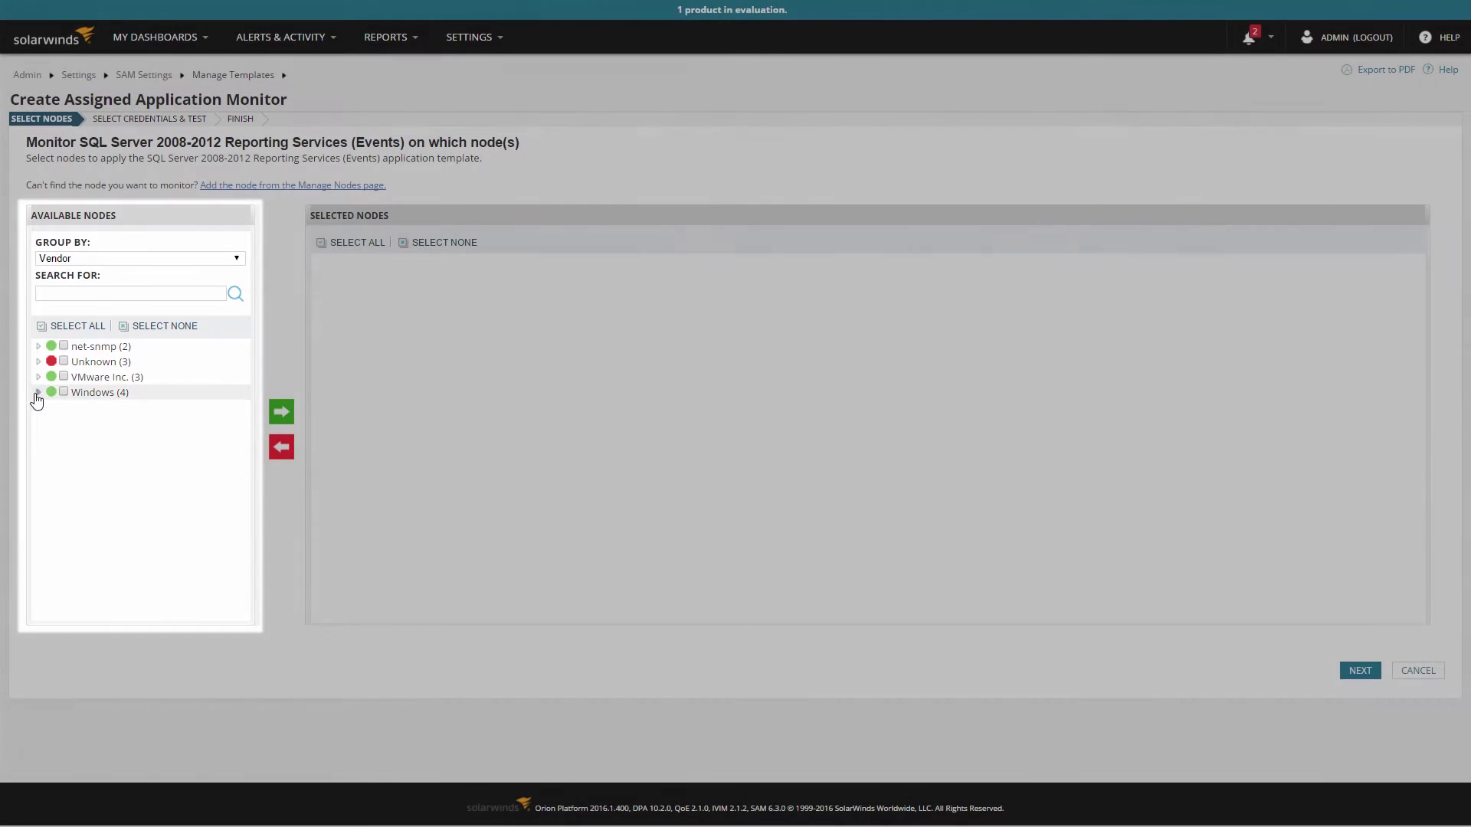
pyautogui.click(38, 392)
pyautogui.click(76, 437)
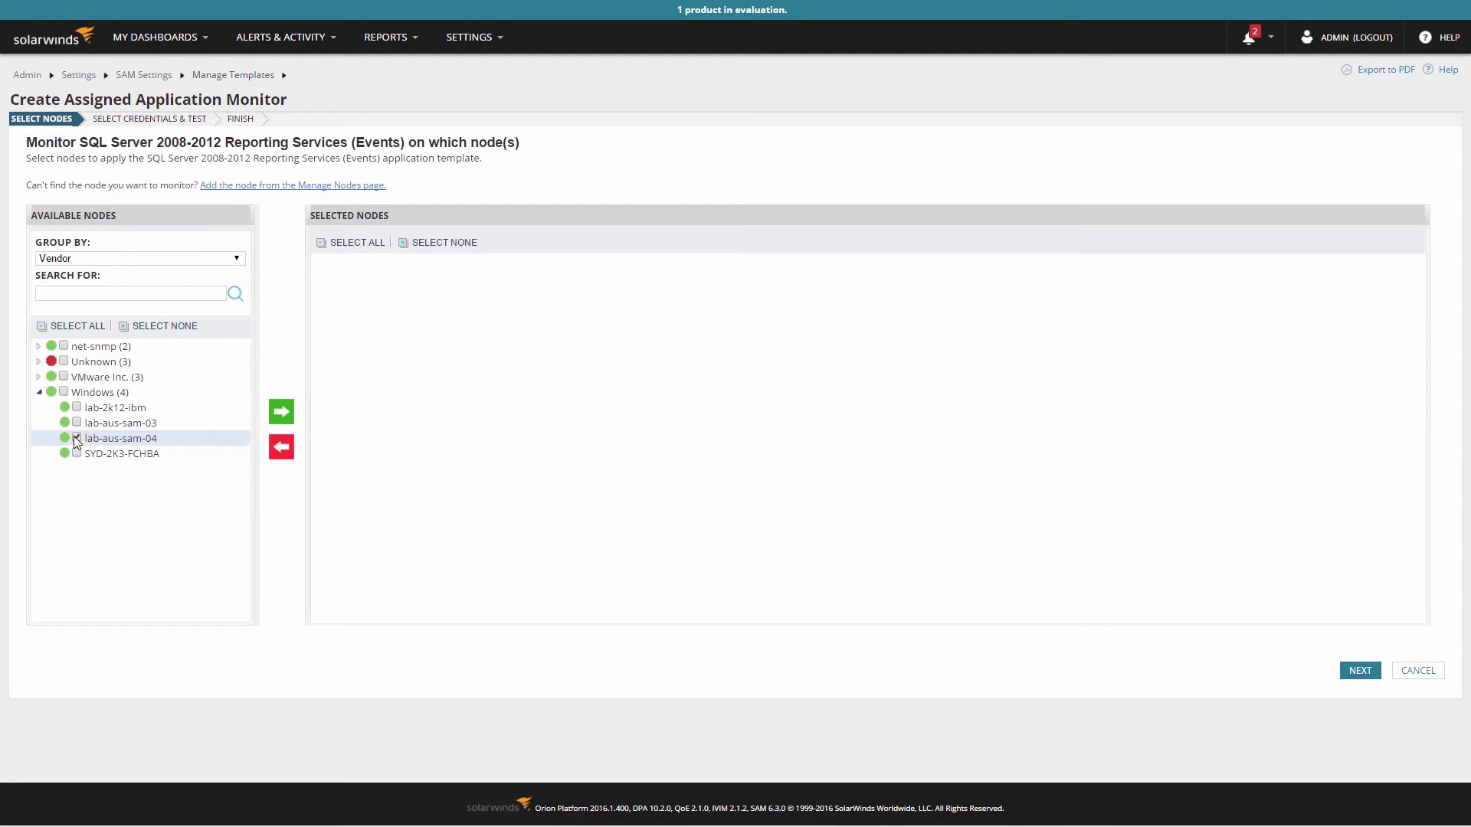
pyautogui.click(285, 420)
pyautogui.click(319, 265)
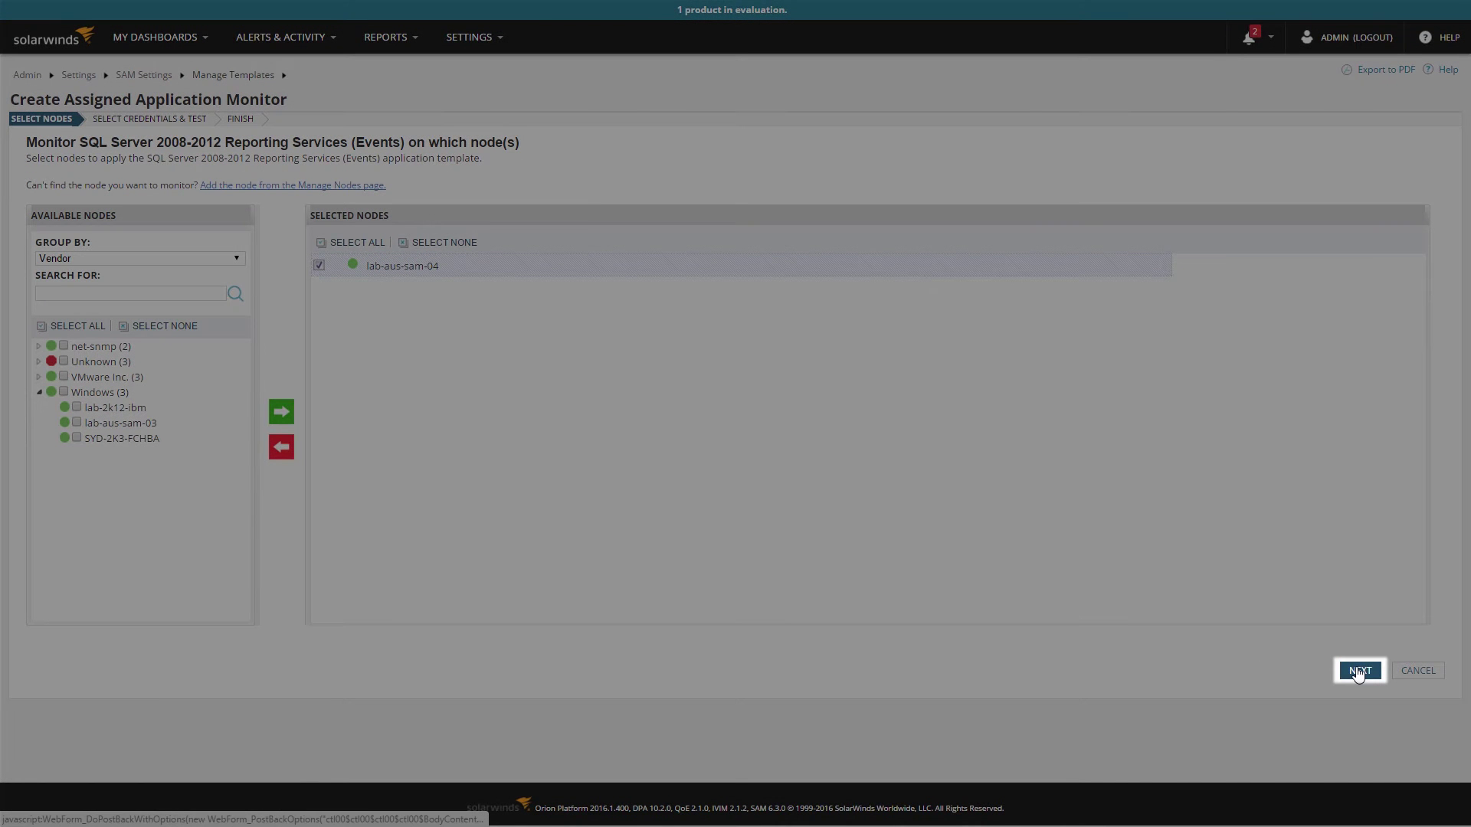
pyautogui.click(1358, 671)
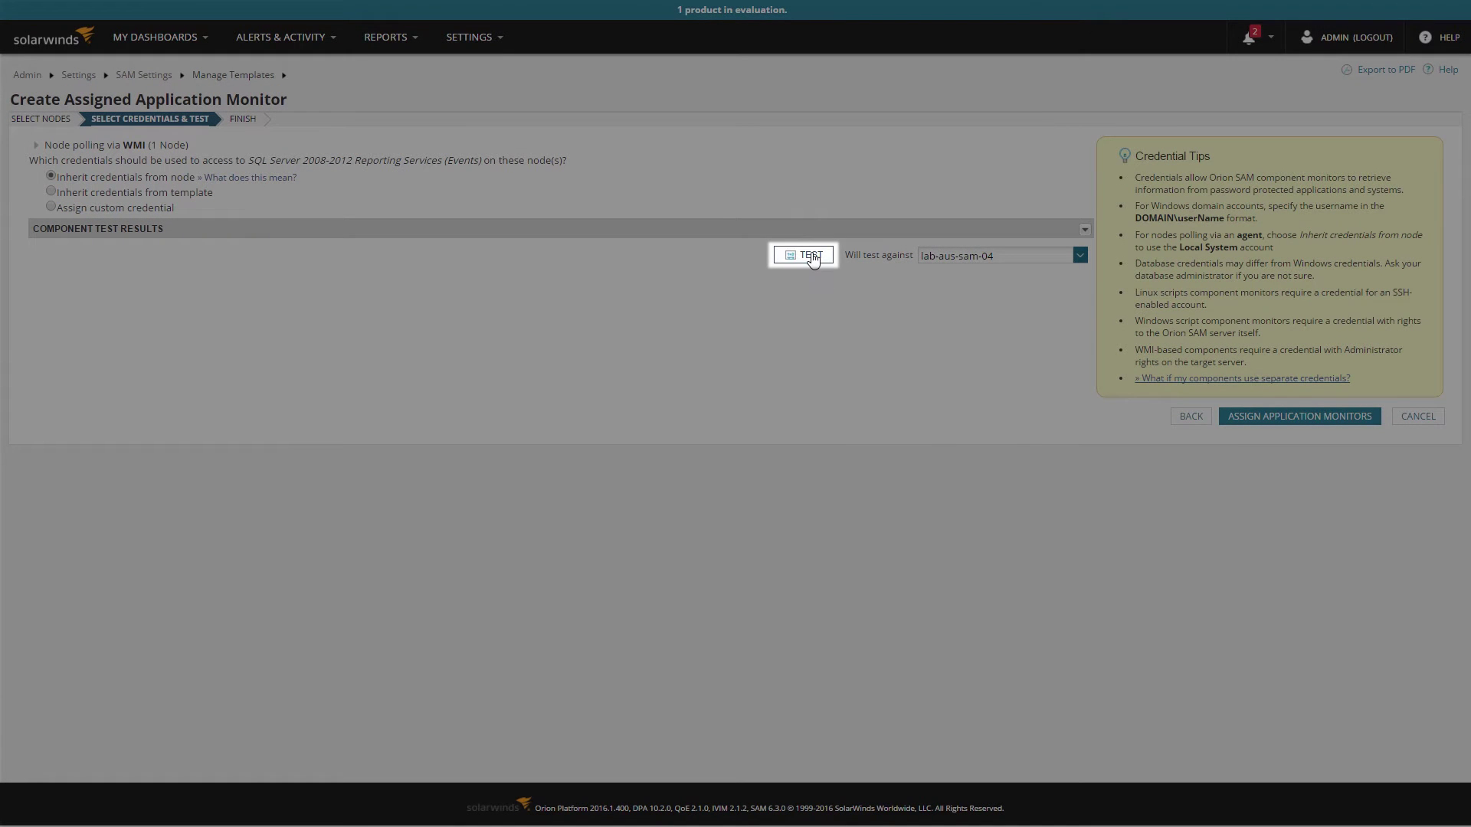
# - Test the components against lab-aus-sam-04 and, once they pass, create the assigned application
pyautogui.click(810, 256)
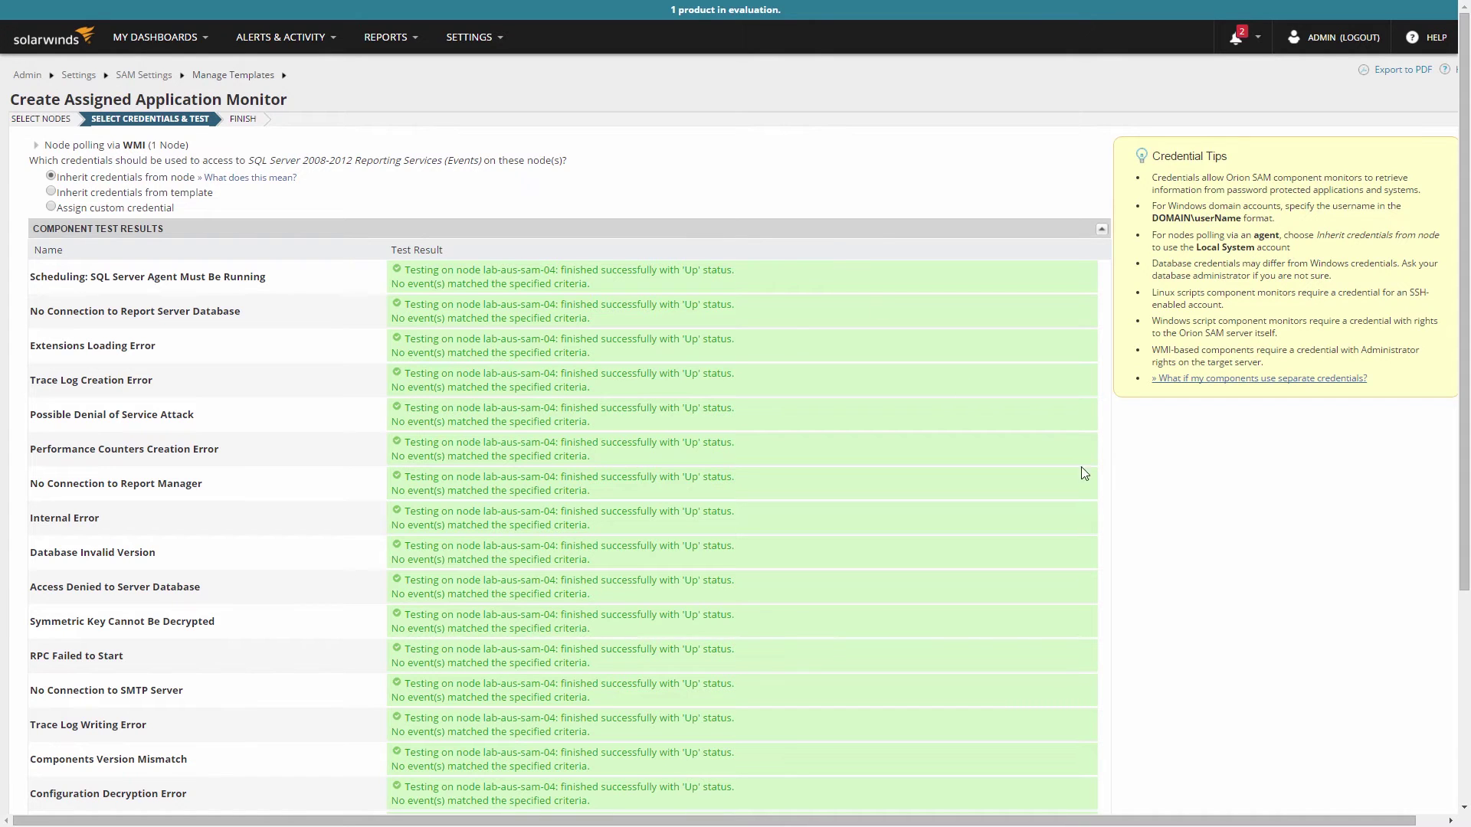
pyautogui.scroll(-10, 1083, 471)
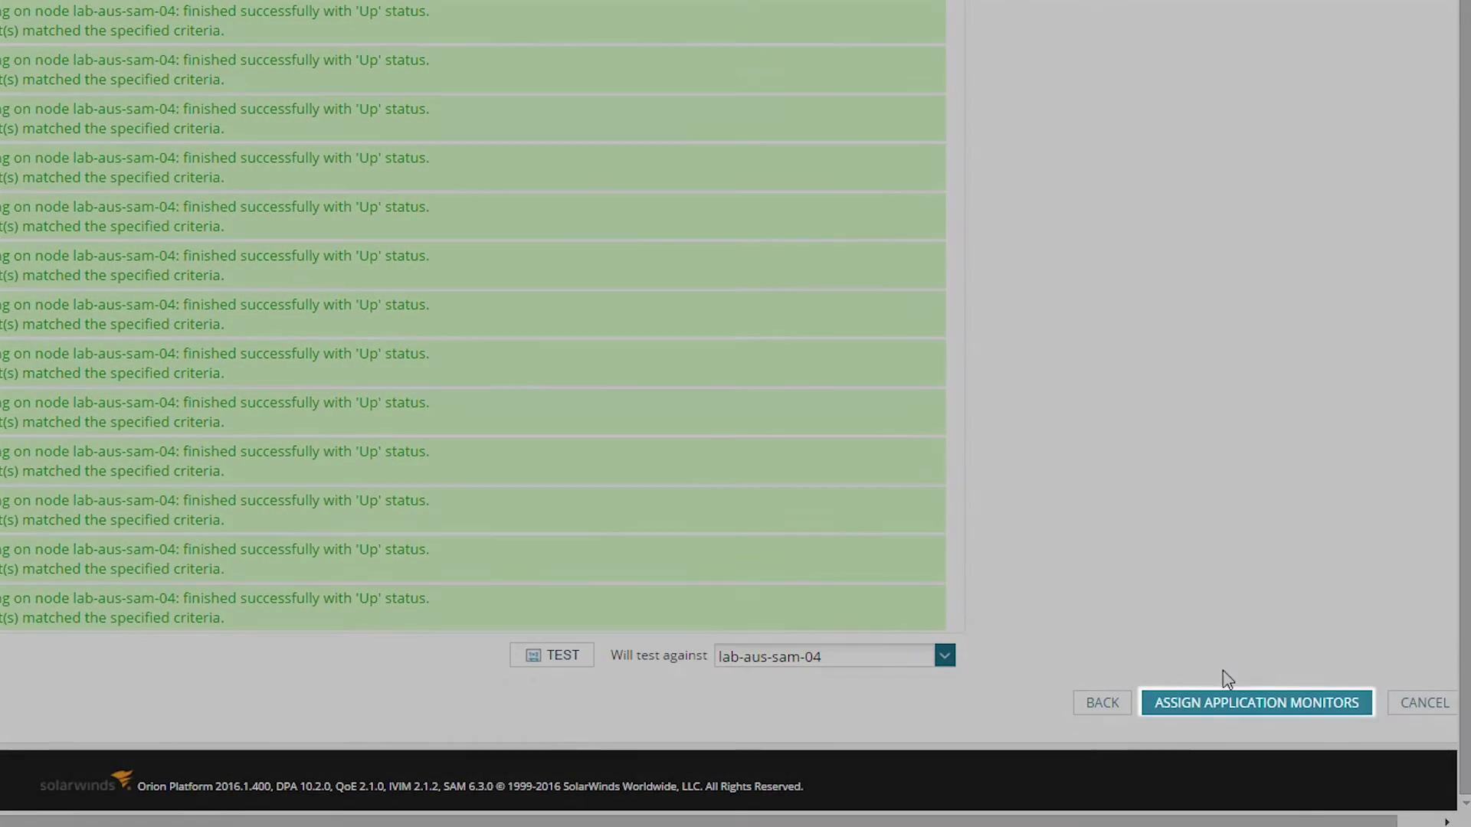
pyautogui.click(1241, 703)
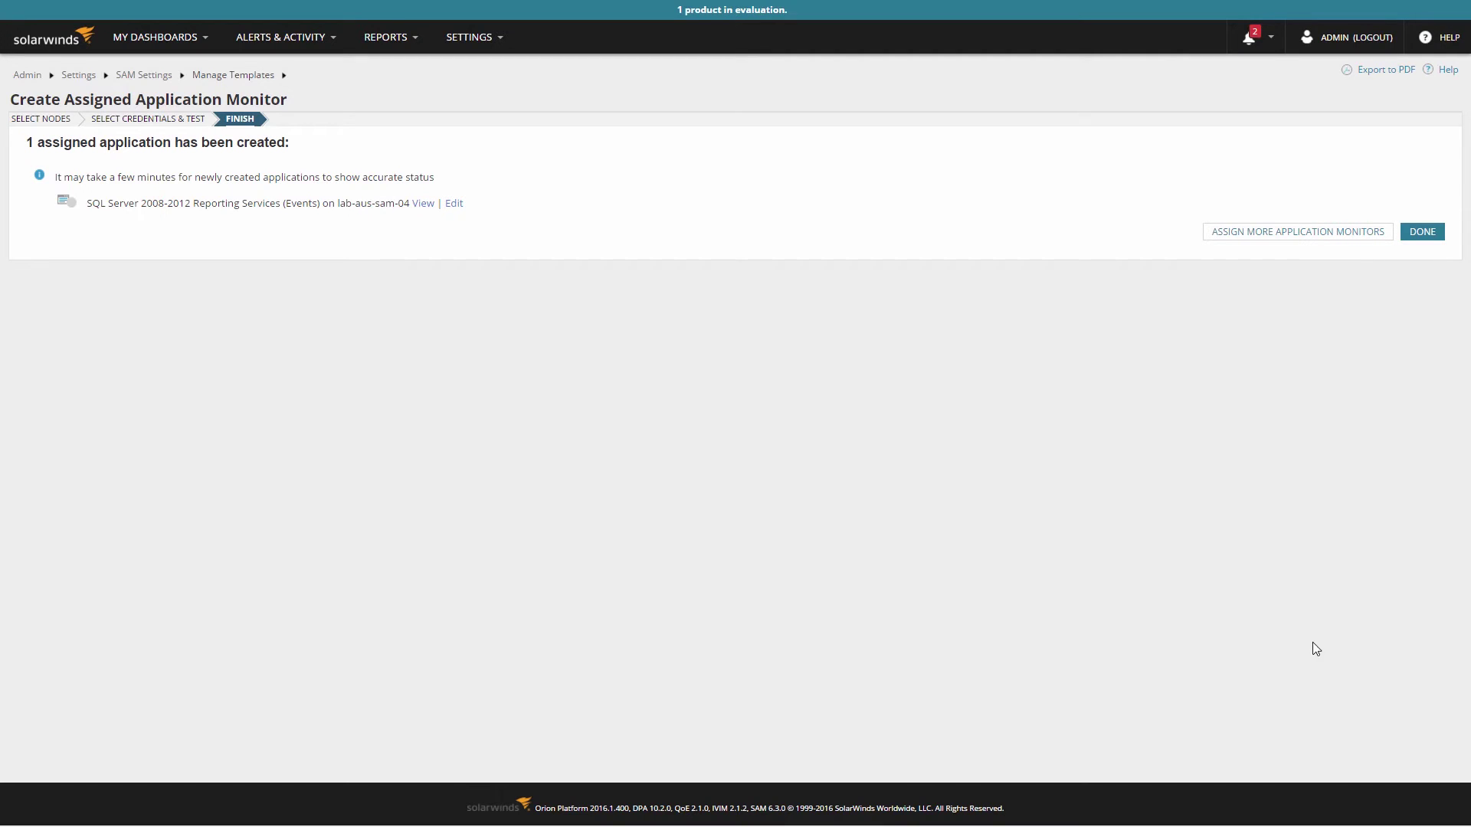
# - Finish the assignment wizard and return to the SAM Settings page
pyautogui.click(1413, 242)
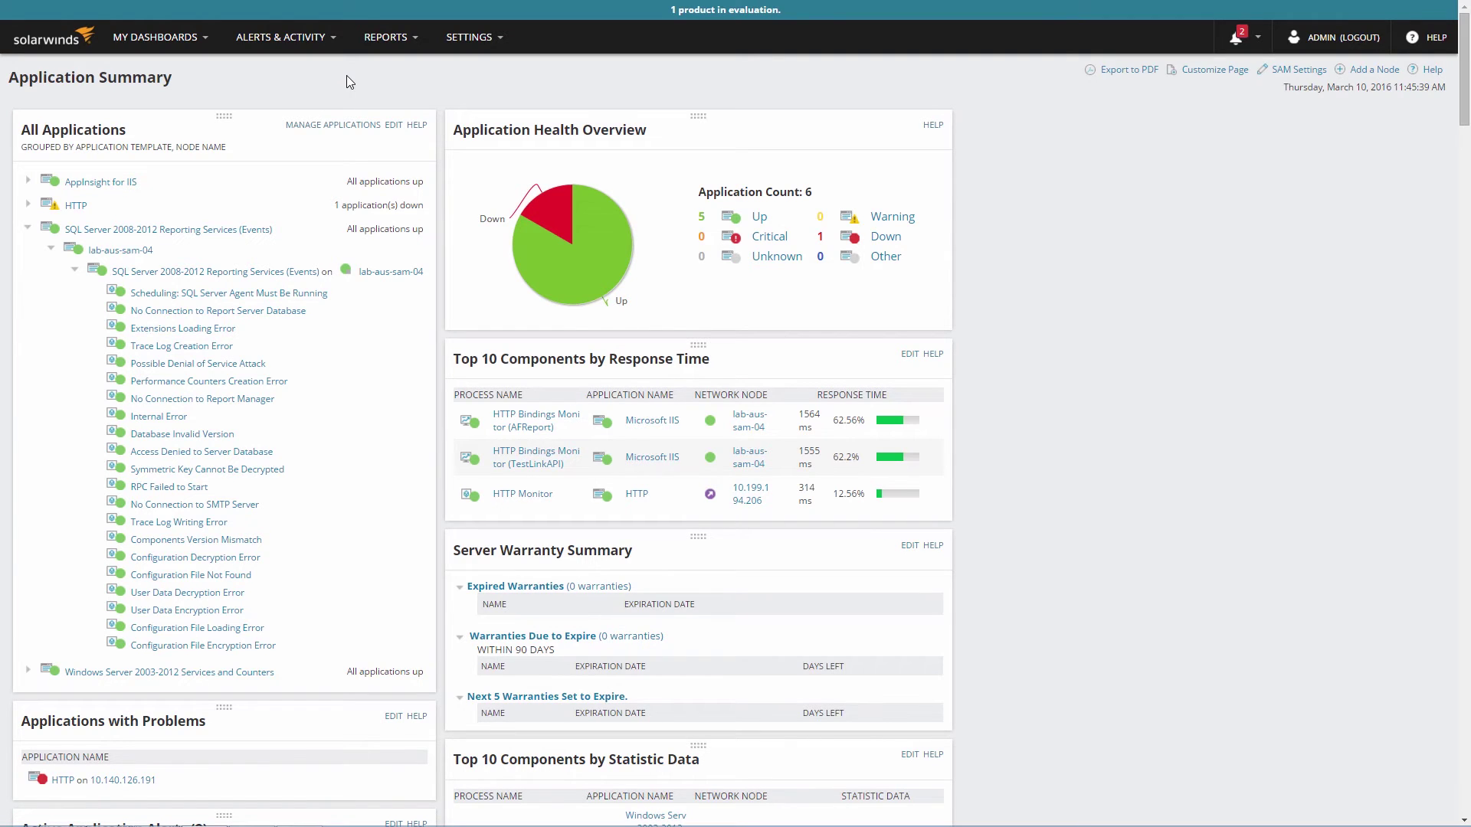
pyautogui.click(471, 60)
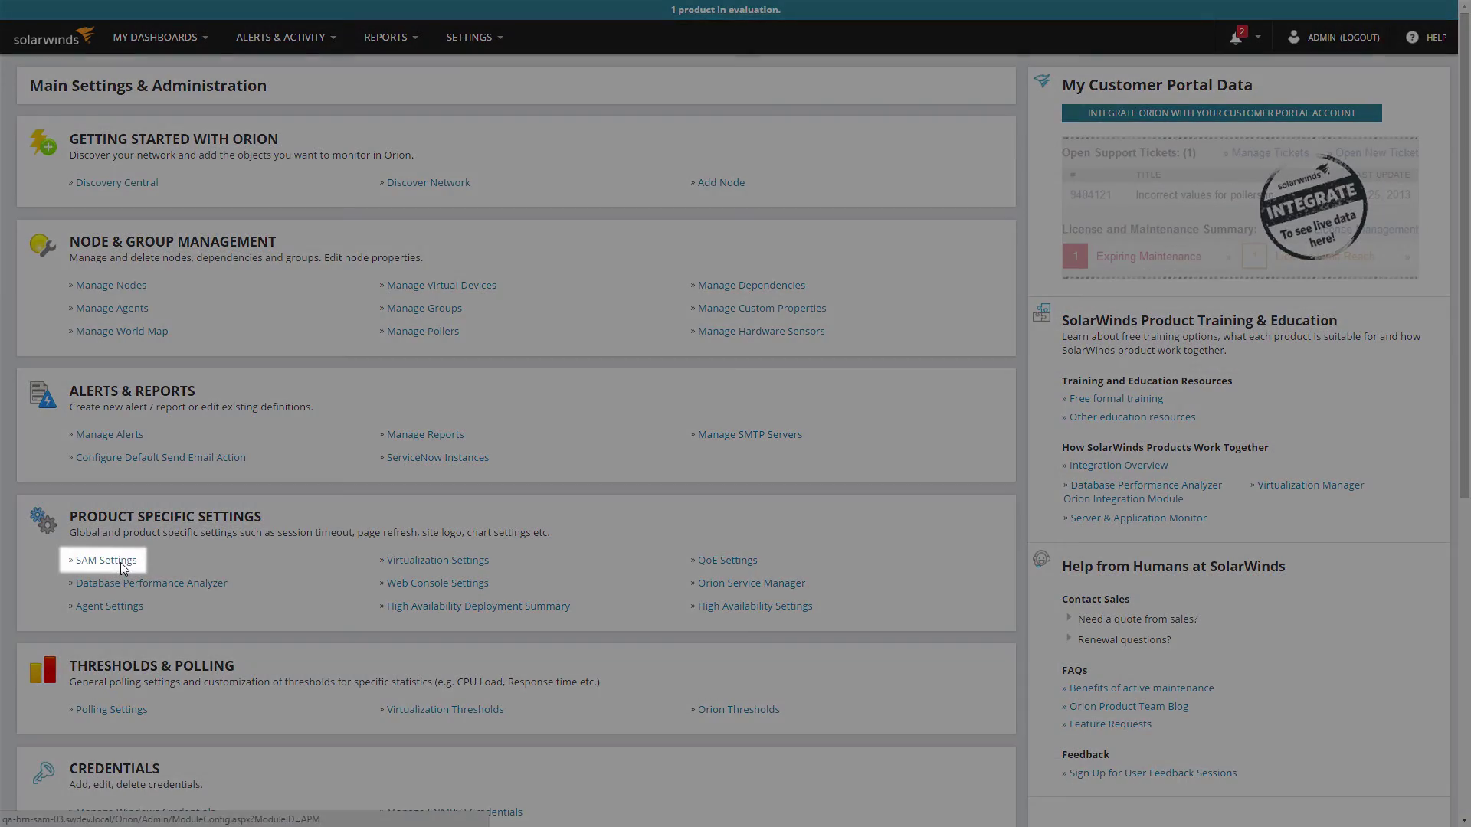
pyautogui.click(115, 561)
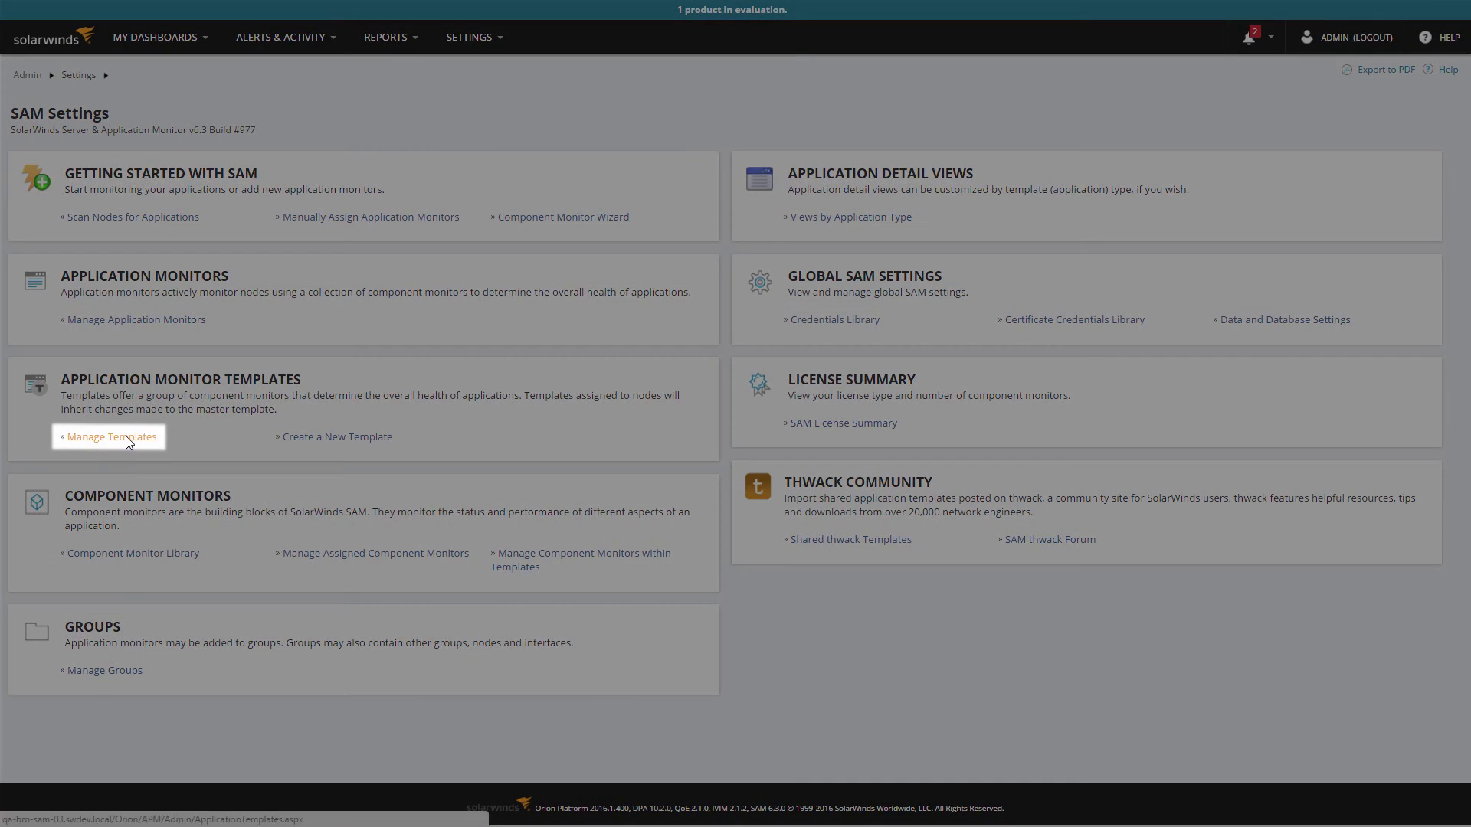
# - Edit the Reporting Services (Events) template, changing Polling Timeout from 300 to 150 seconds
pyautogui.click(124, 436)
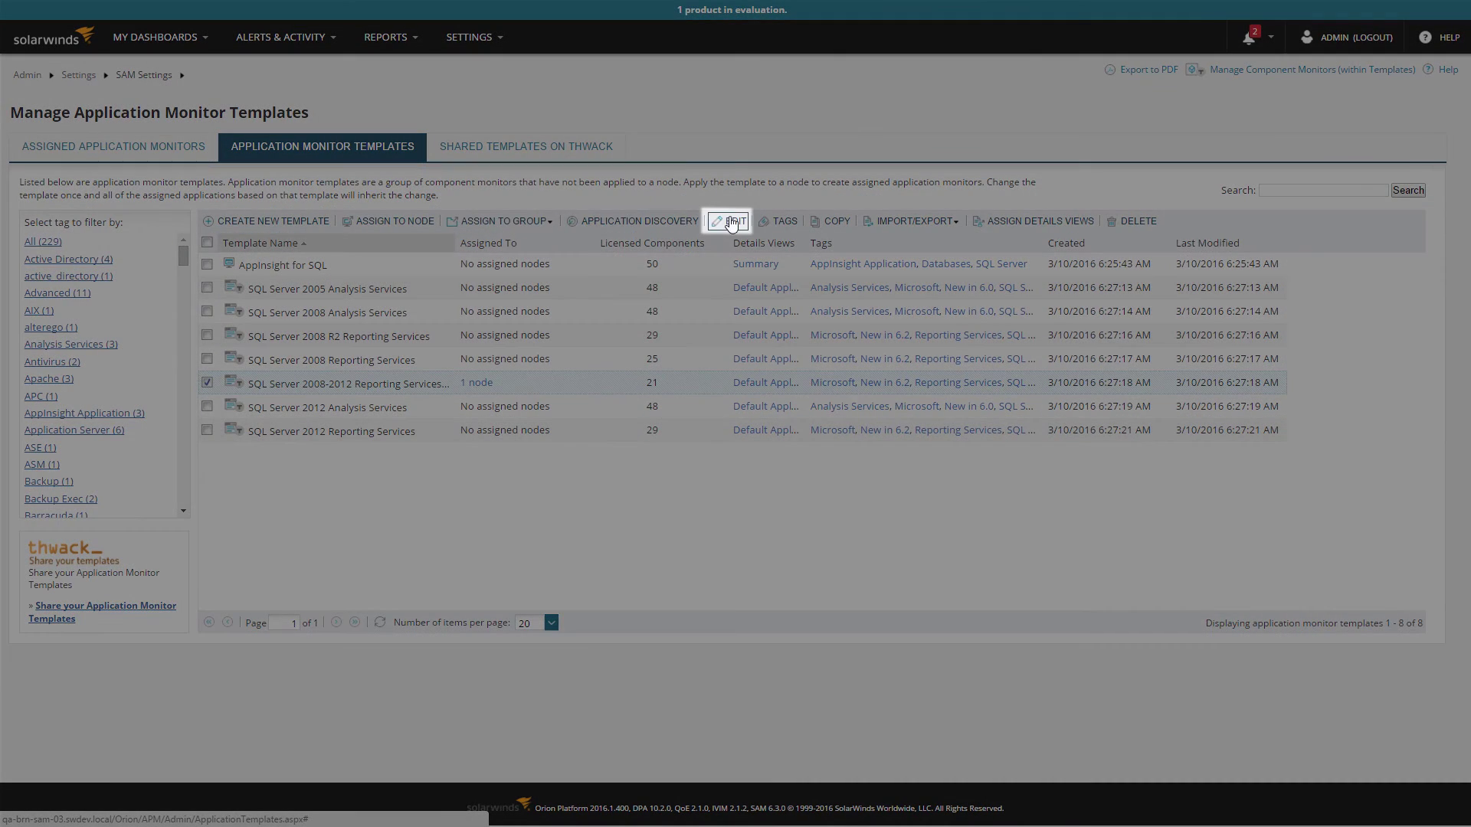
pyautogui.click(731, 221)
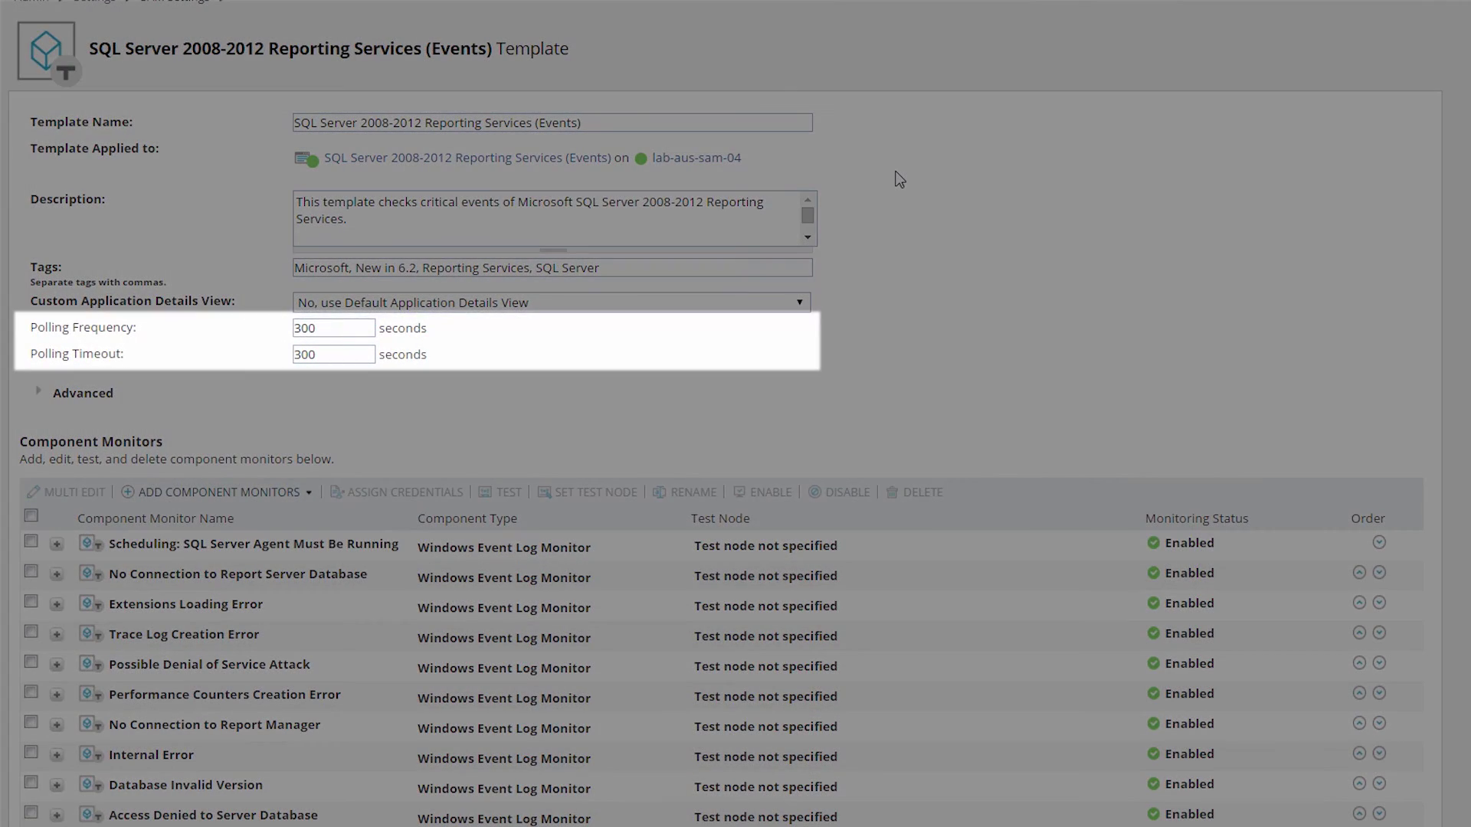
pyautogui.click(319, 357)
pyautogui.press('BackSpace')
pyautogui.press('BackSpace')
pyautogui.press('BackSpace')
pyautogui.write('150')
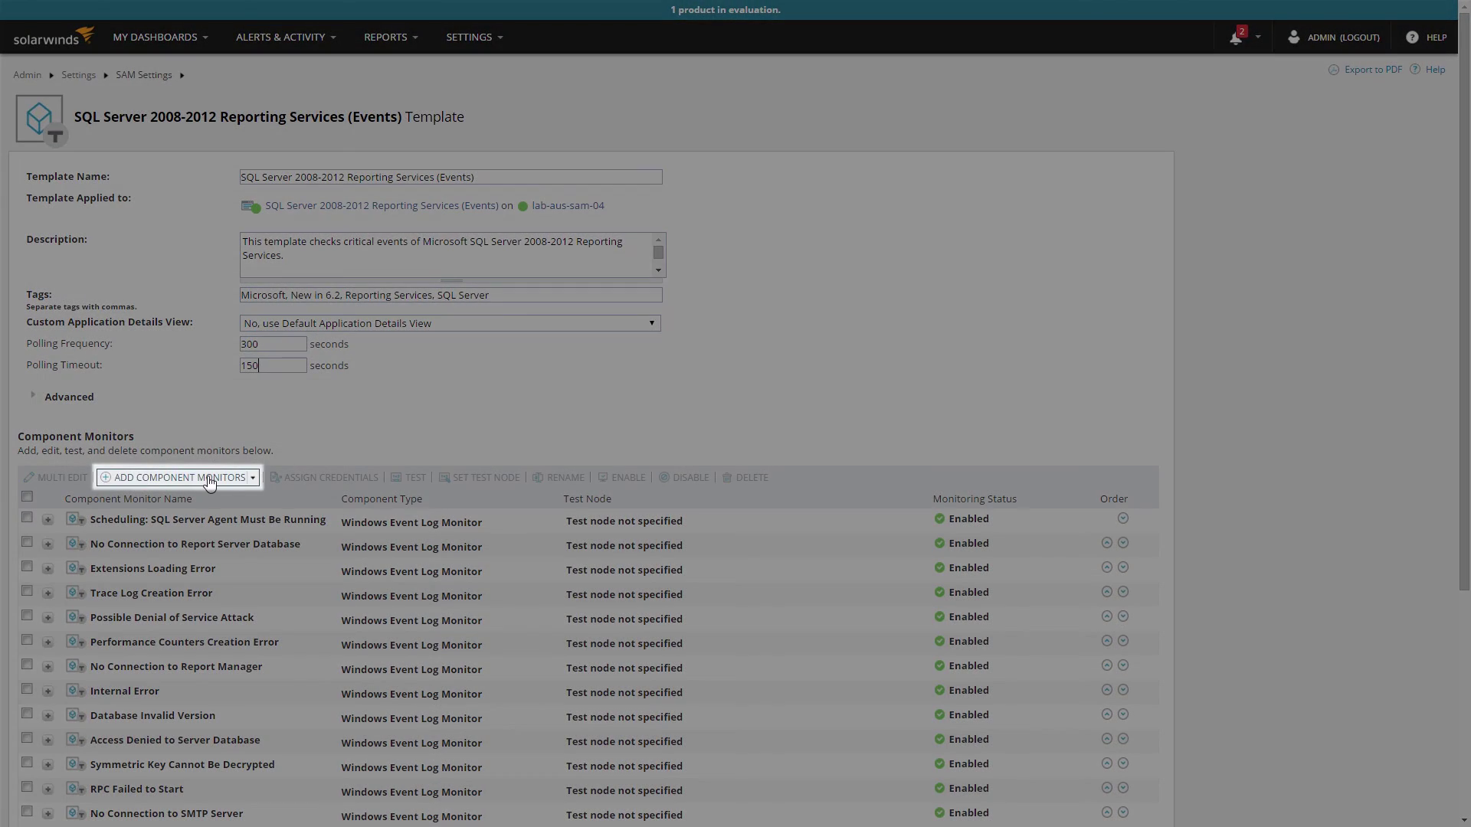
# - Add a File Count Monitor component to the template and expand the Internal Error monitor
pyautogui.click(211, 479)
pyautogui.click(491, 347)
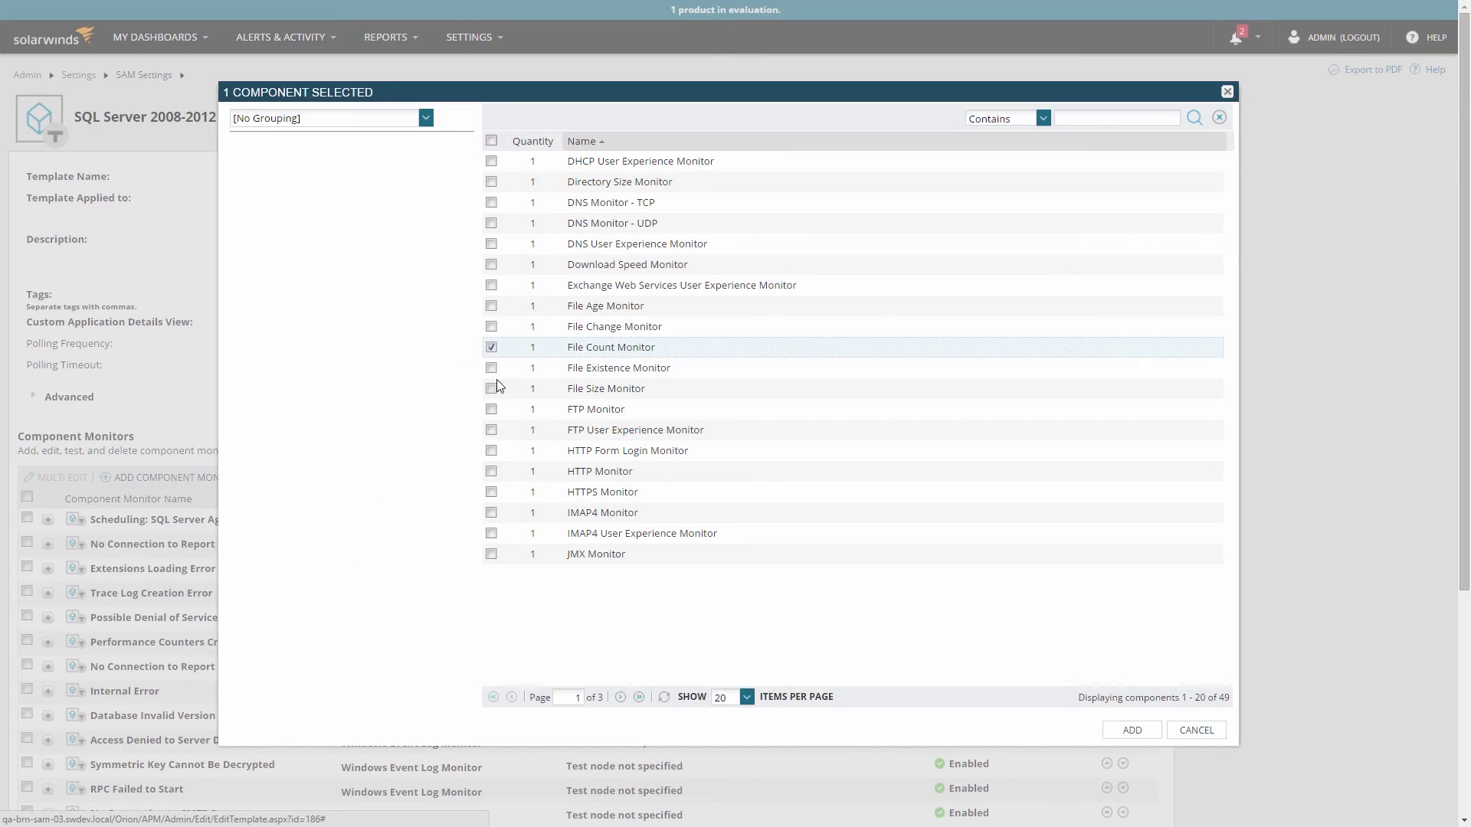
pyautogui.click(1119, 729)
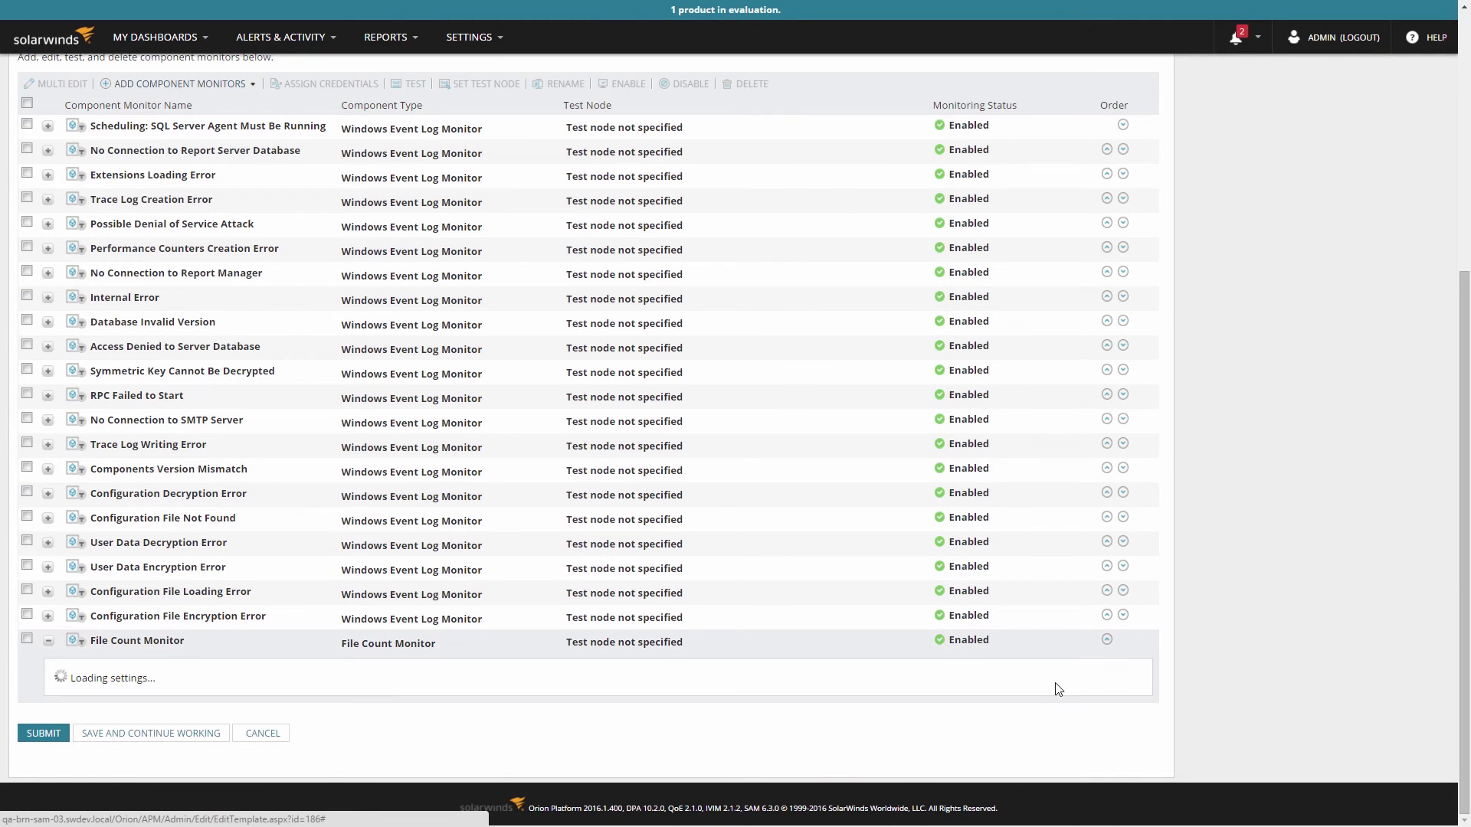
pyautogui.click(47, 298)
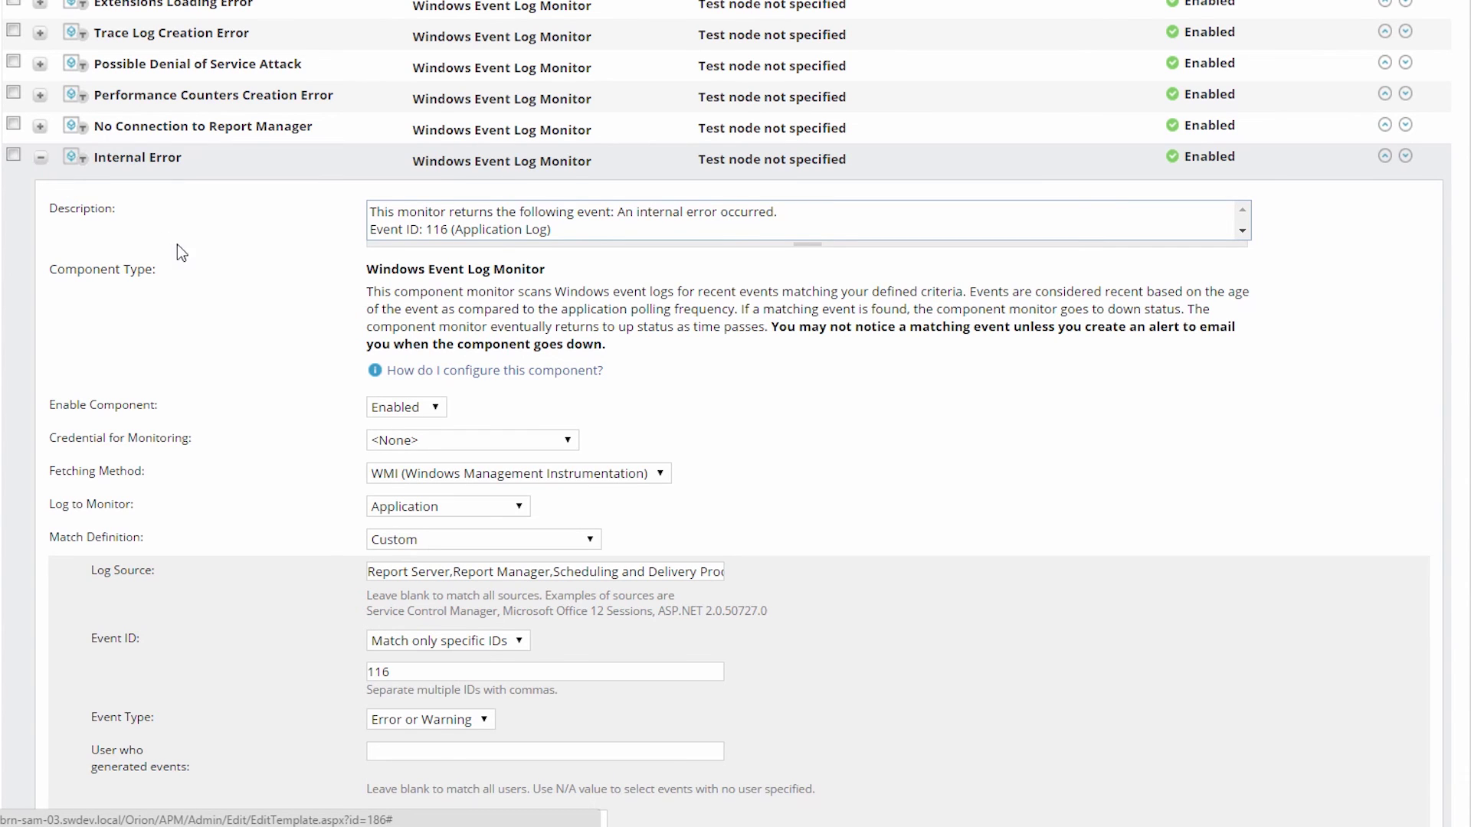
# - Tick 'Use thresholds calculated from baseline data' so the Internal Error thresholds read ${USE_BASELINE}
pyautogui.scroll(-3, 194, 266)
pyautogui.scroll(1, 196, 267)
pyautogui.scroll(-7, 195, 267)
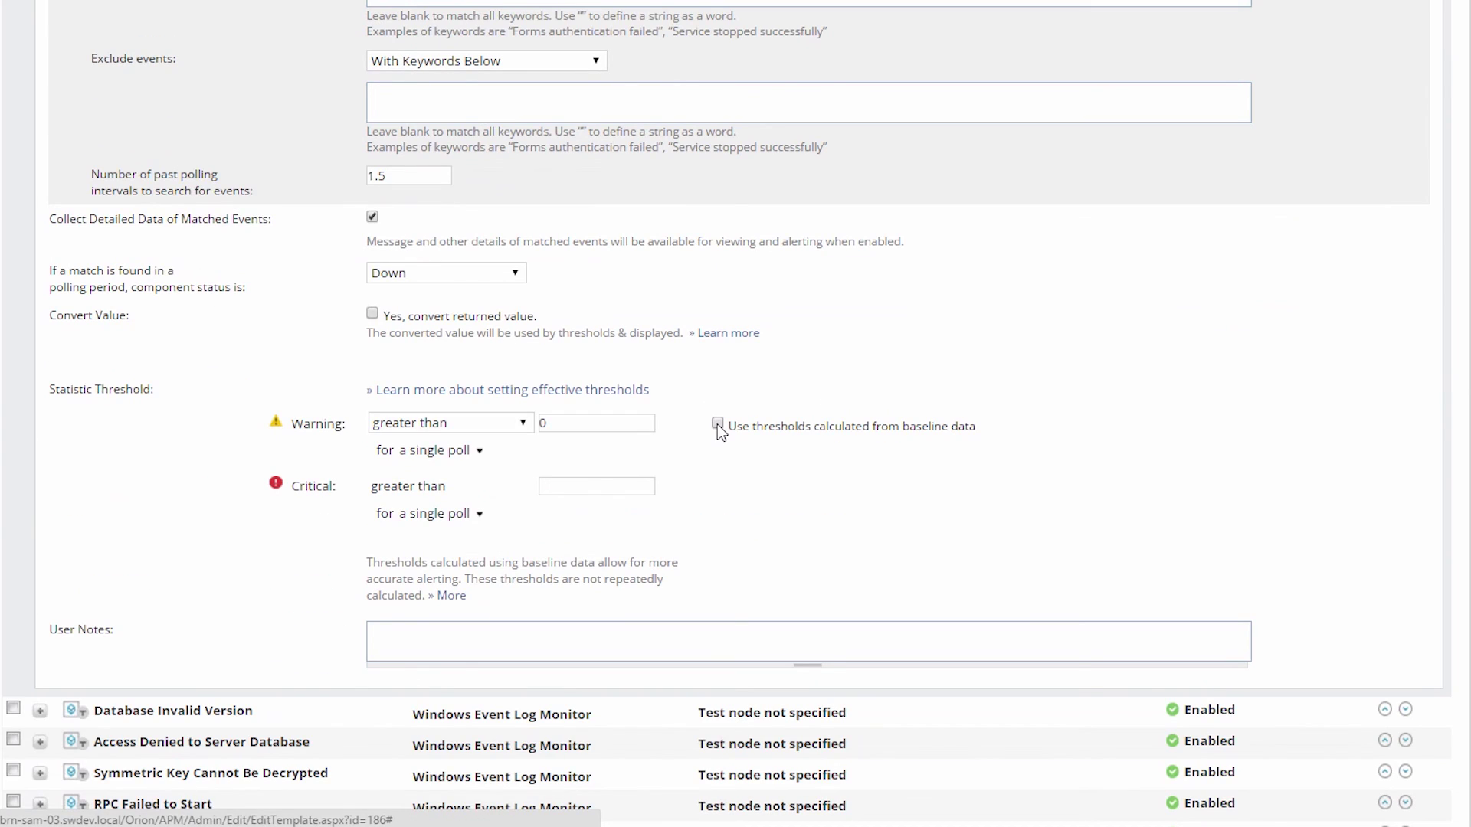
pyautogui.click(717, 424)
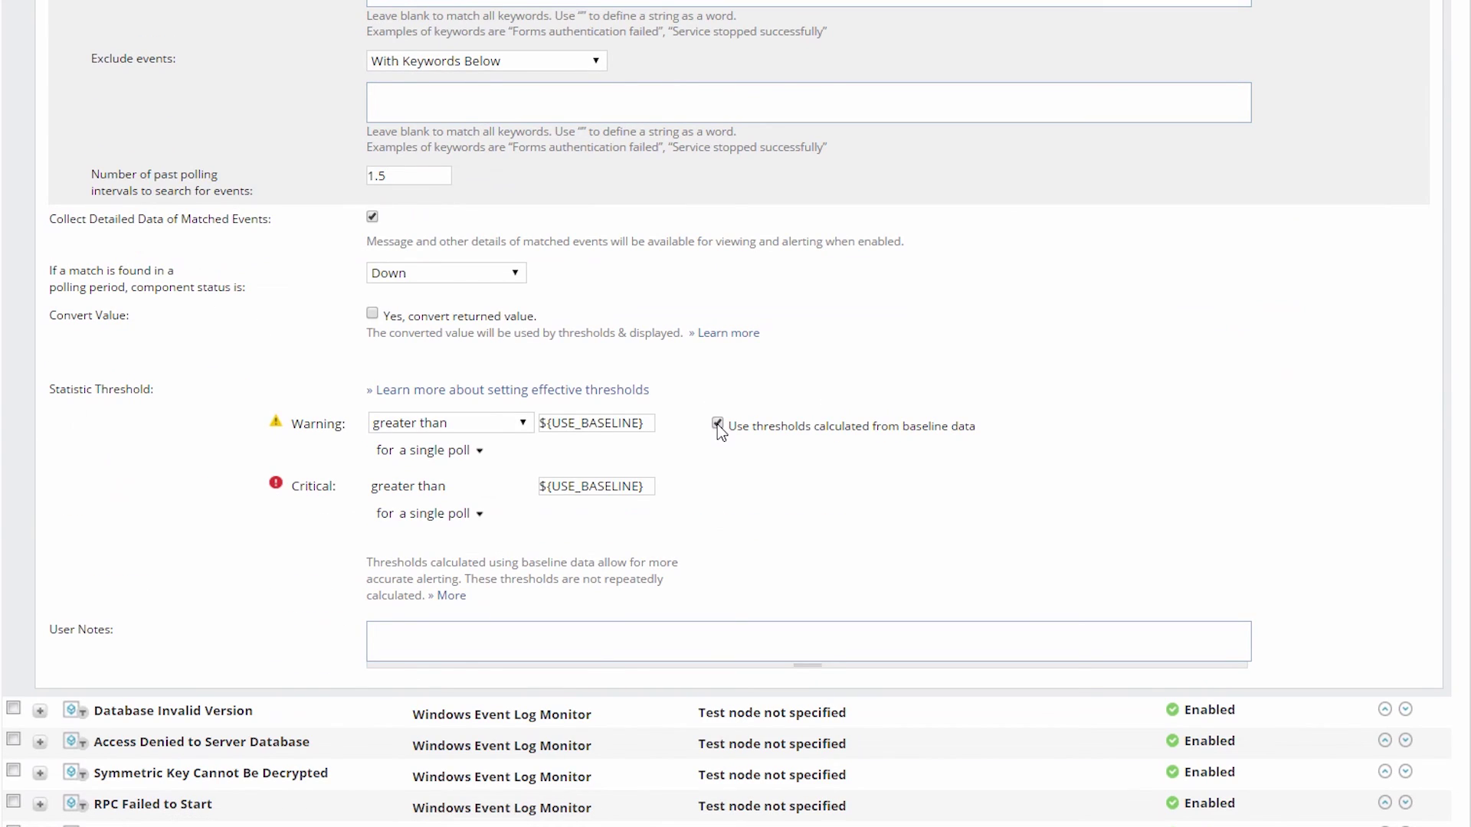